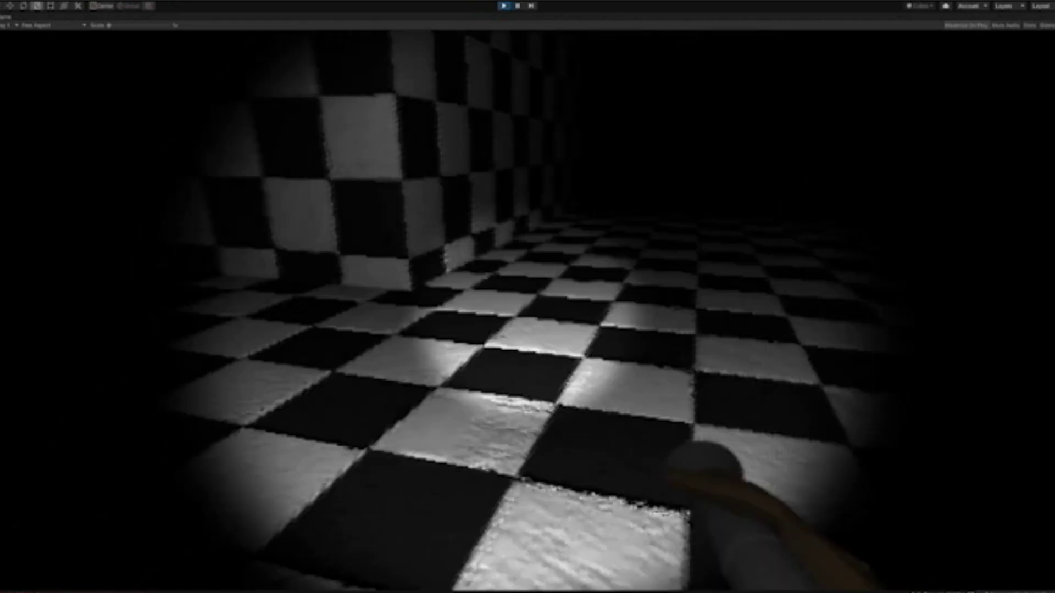
Walk through the dark checkered maze in play mode towards the red-lit monster
key("w")
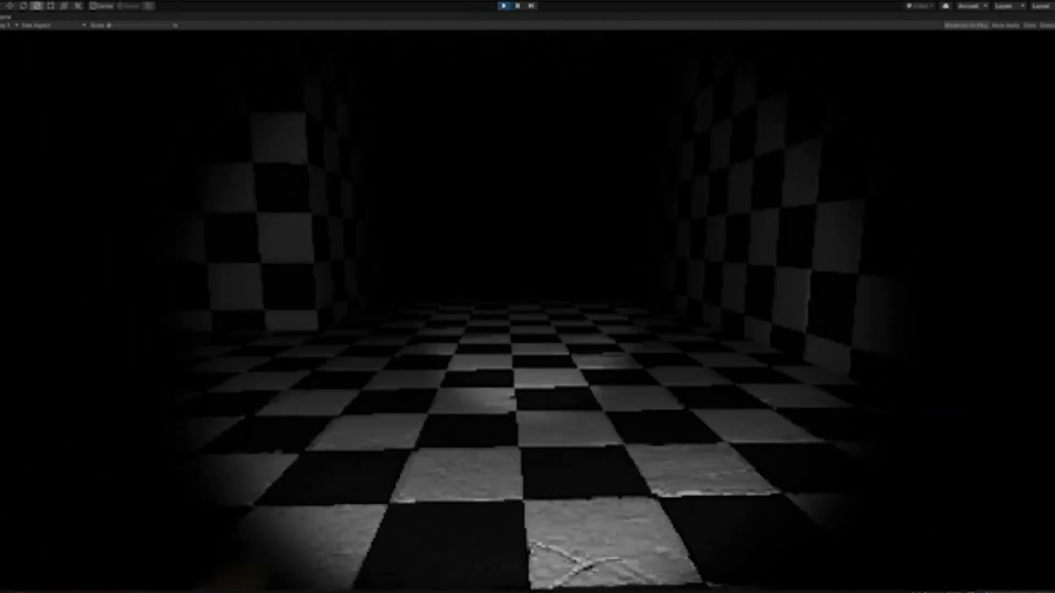
key("w")
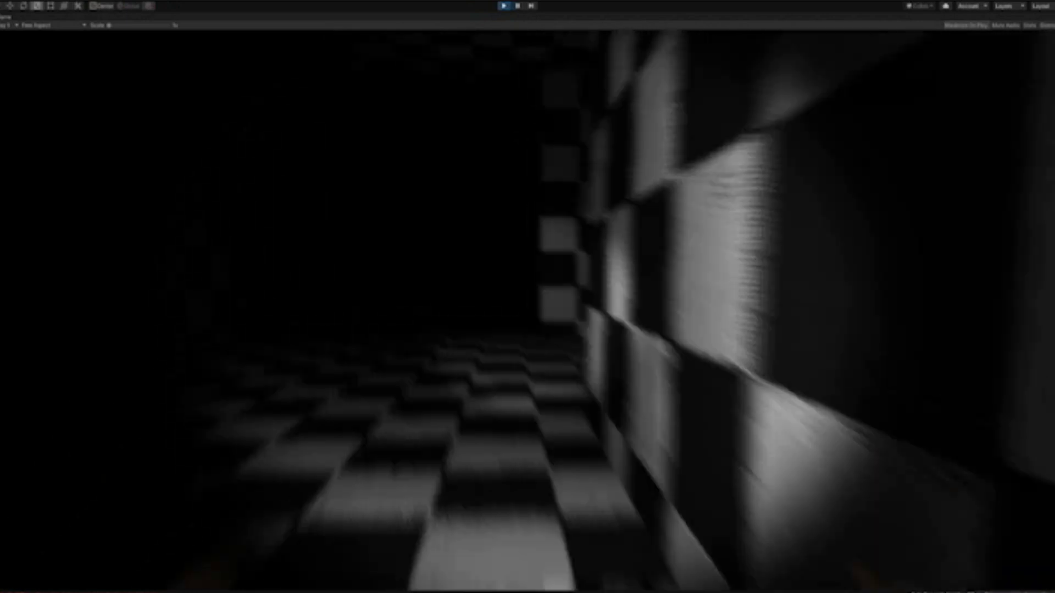
key("w")
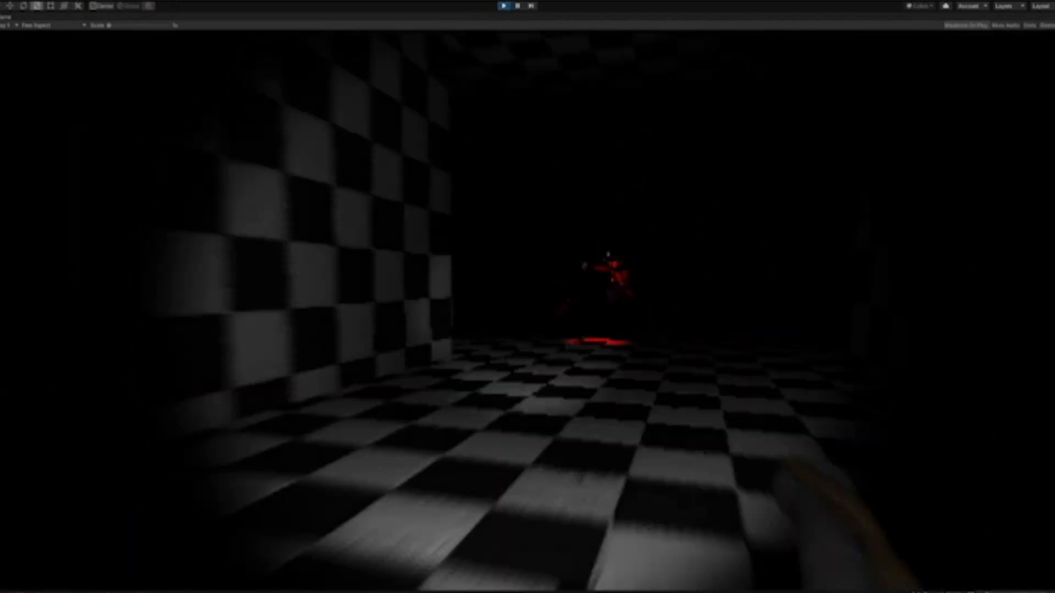
key("w")
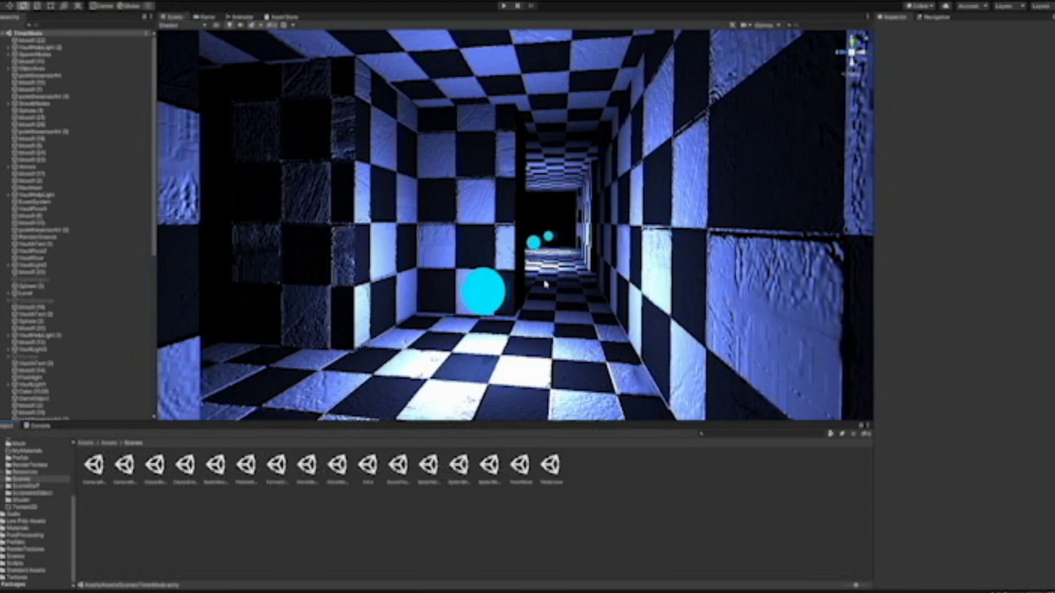
Examine the TimerMode scene's checkered corridors and the monster on its tiled floor, toggling the scene lighting
right_click_drag(545, 284, 525, 293)
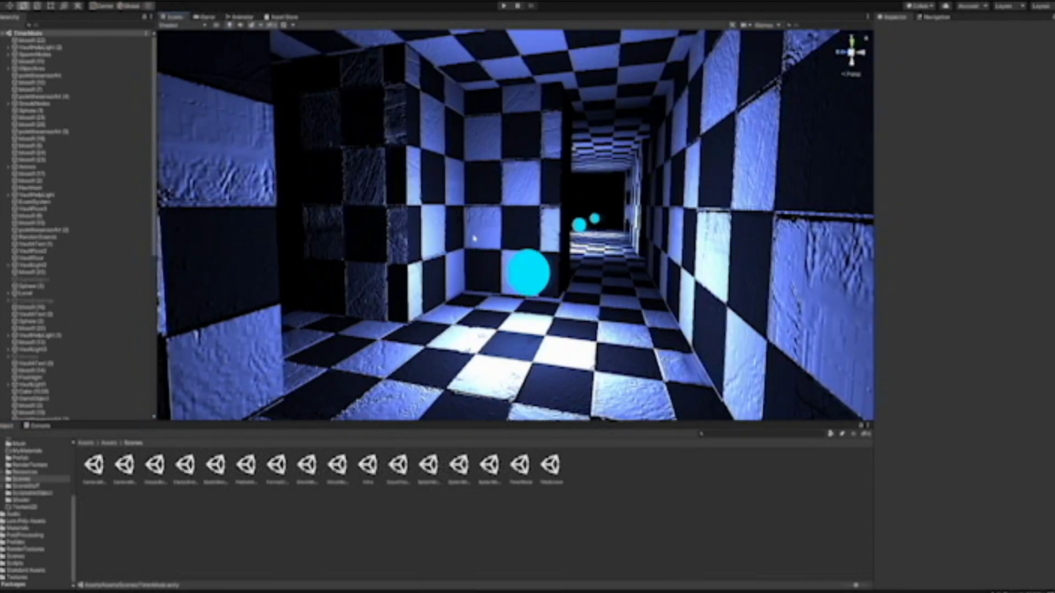
right_click_drag(473, 238, 519, 261)
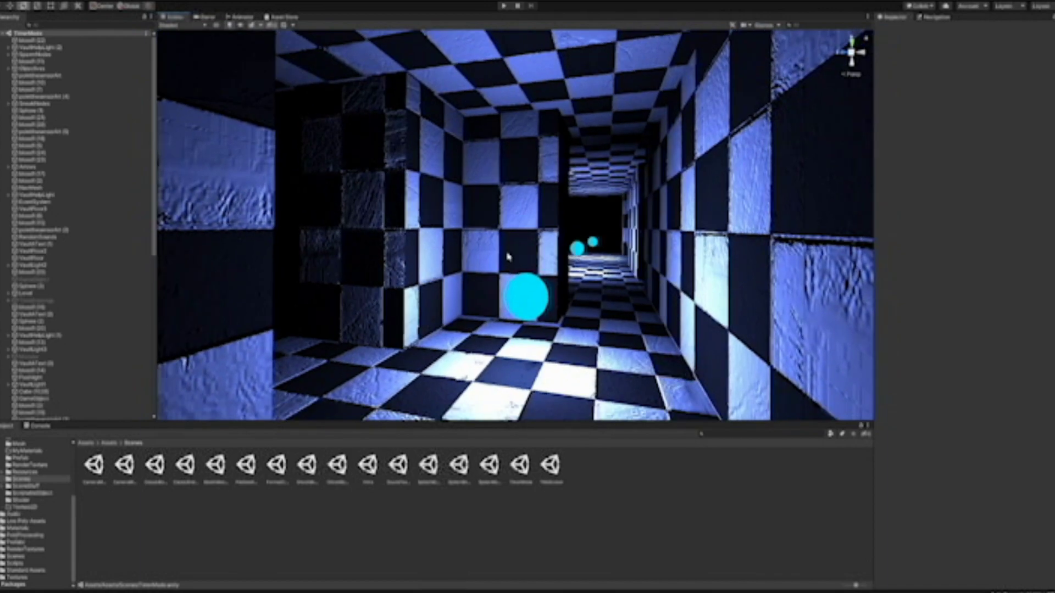
right_click_drag(498, 282, 772, 335)
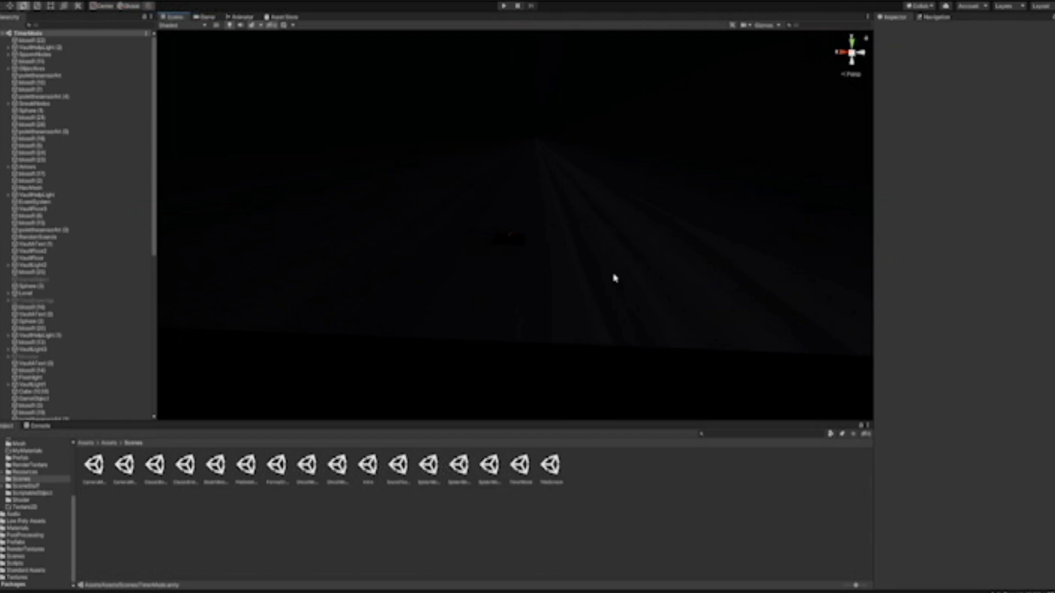
right_click_drag(613, 288, 527, 283)
left_click(230, 25)
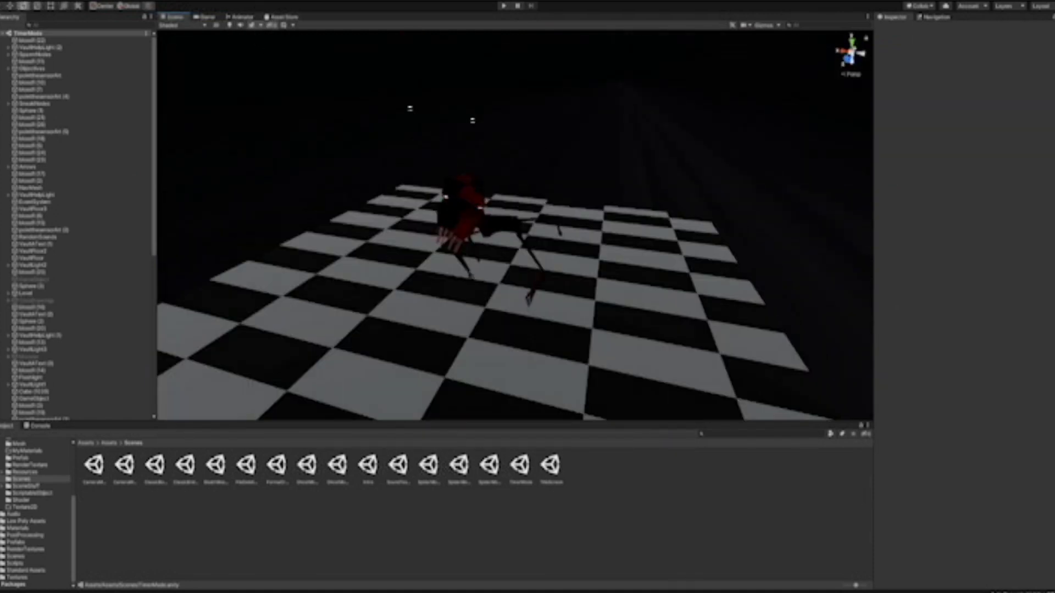
right_click_drag(410, 109, 469, 241)
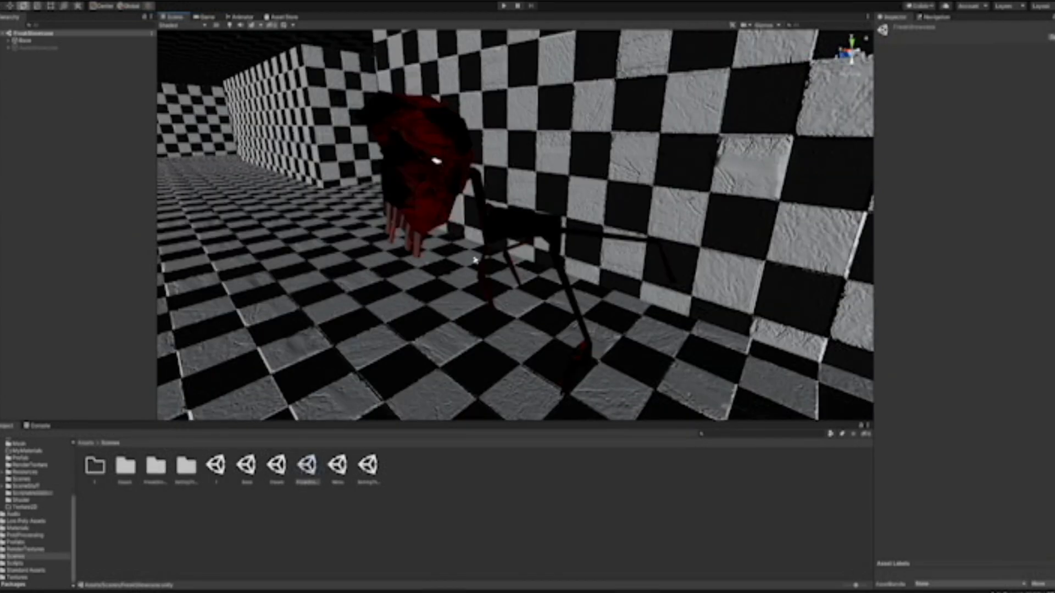
Expand Base and Freak3 in the FreakShowcase scene and inspect the monster's Cube mesh and metarig
right_click_drag(475, 260, 485, 247)
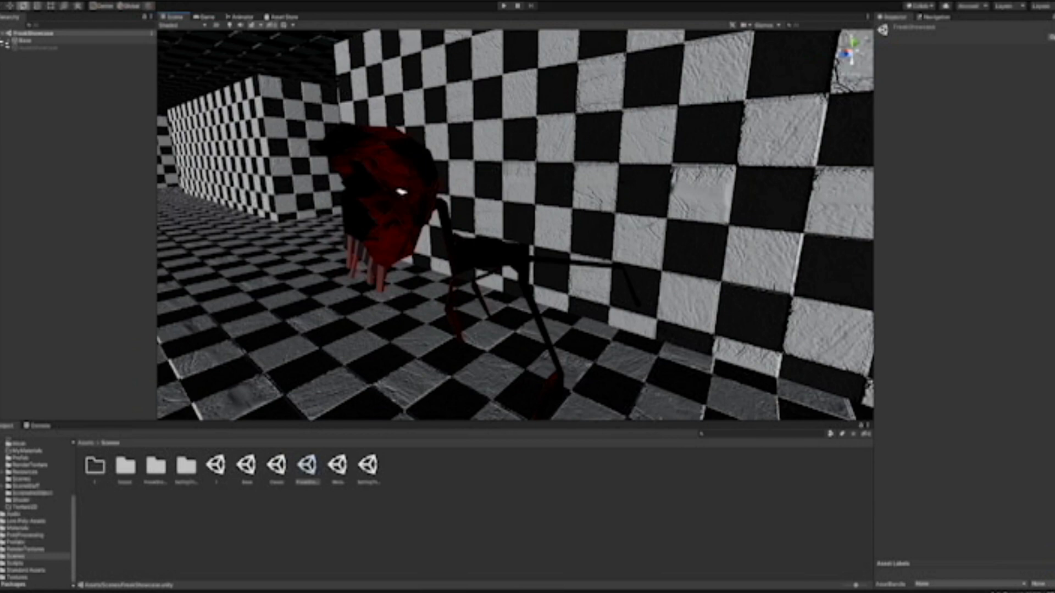
left_click(8, 41)
left_click(15, 55)
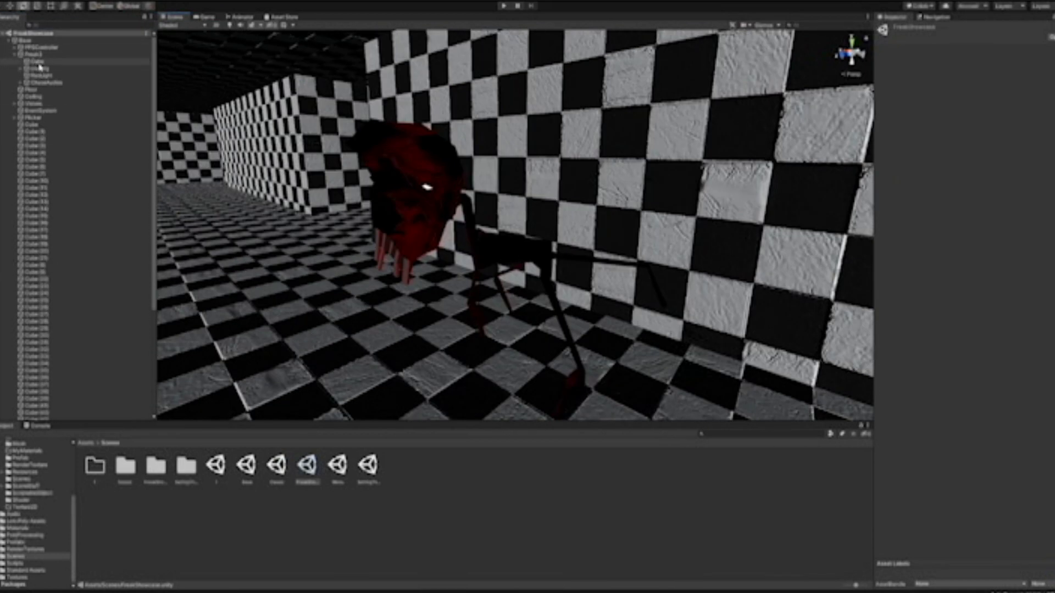
double_click(31, 61)
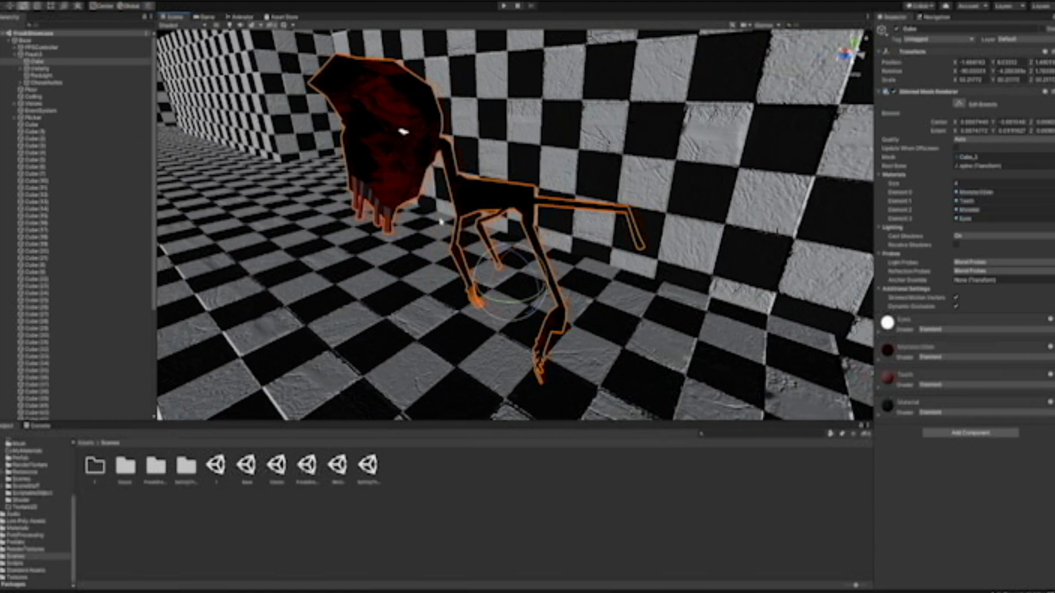
left_click(40, 68)
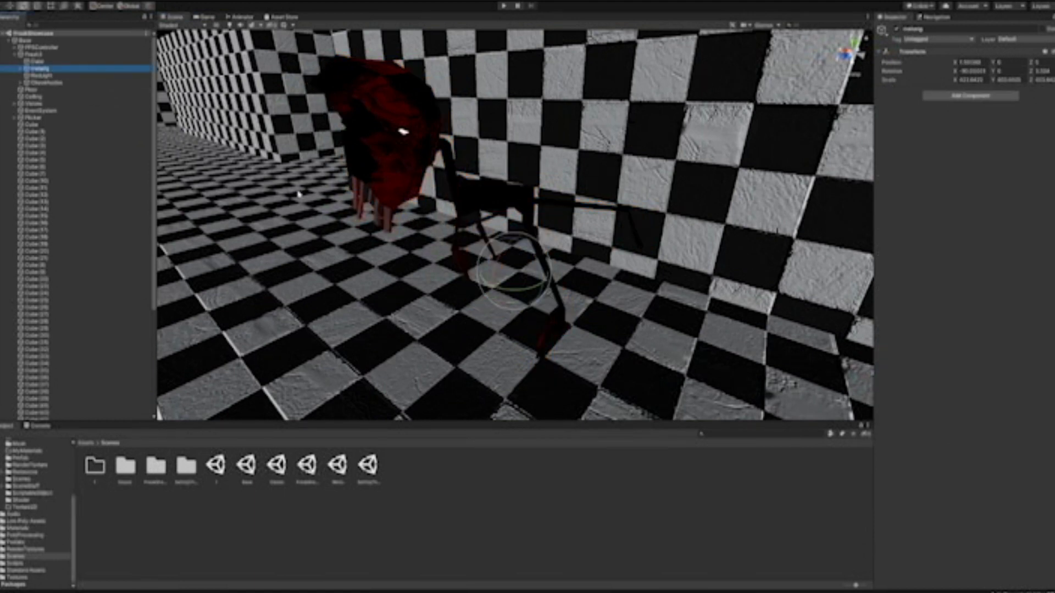
Inspect the monster's RedLight point light, toggling scene lighting on and off to see its effect
left_click(40, 76)
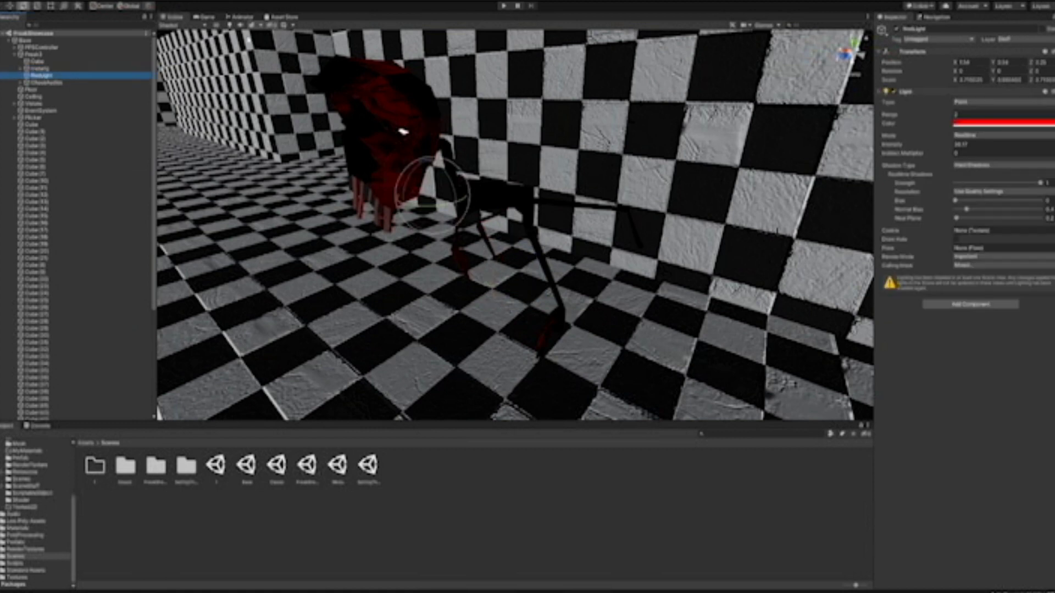
left_click(232, 26)
right_click_drag(470, 134, 307, 121)
left_click(229, 25)
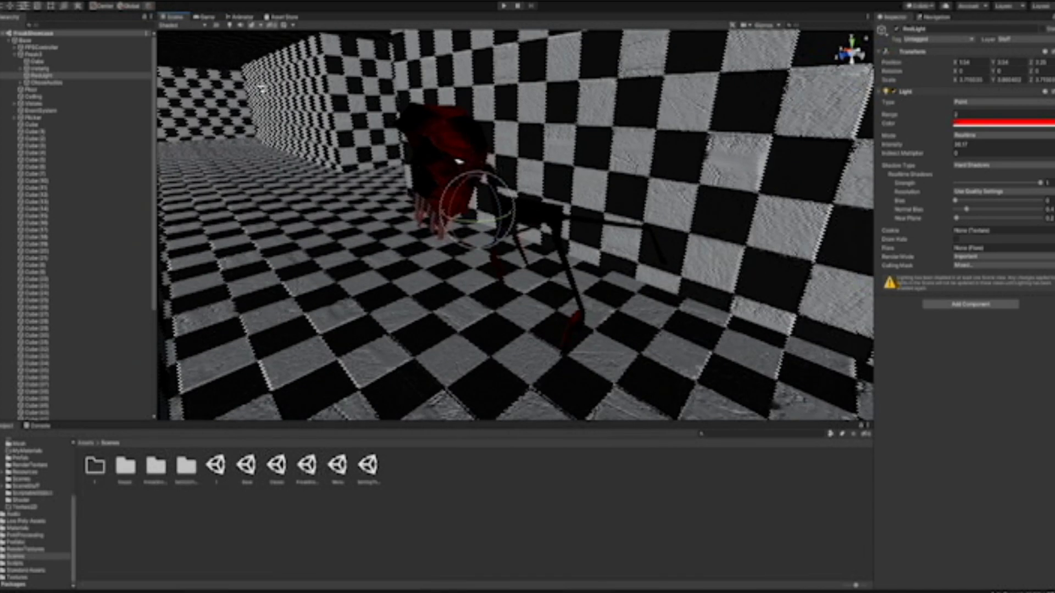
Expand ChaseAudios under Freak3, inspect the Gallop audio source and locate its audio clip in the project
left_click(49, 82)
left_click(21, 83)
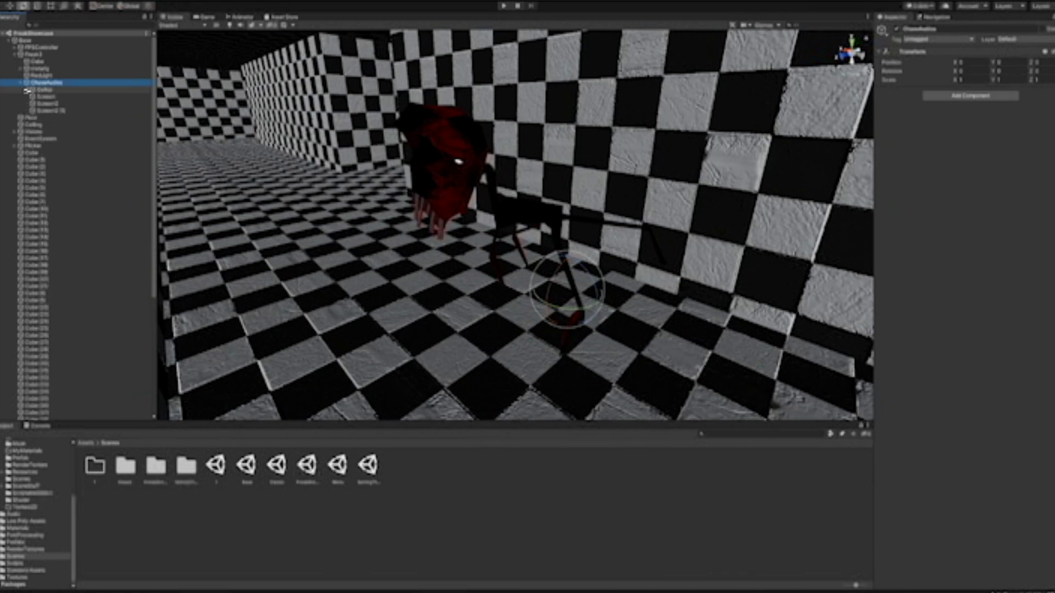
left_click(46, 90)
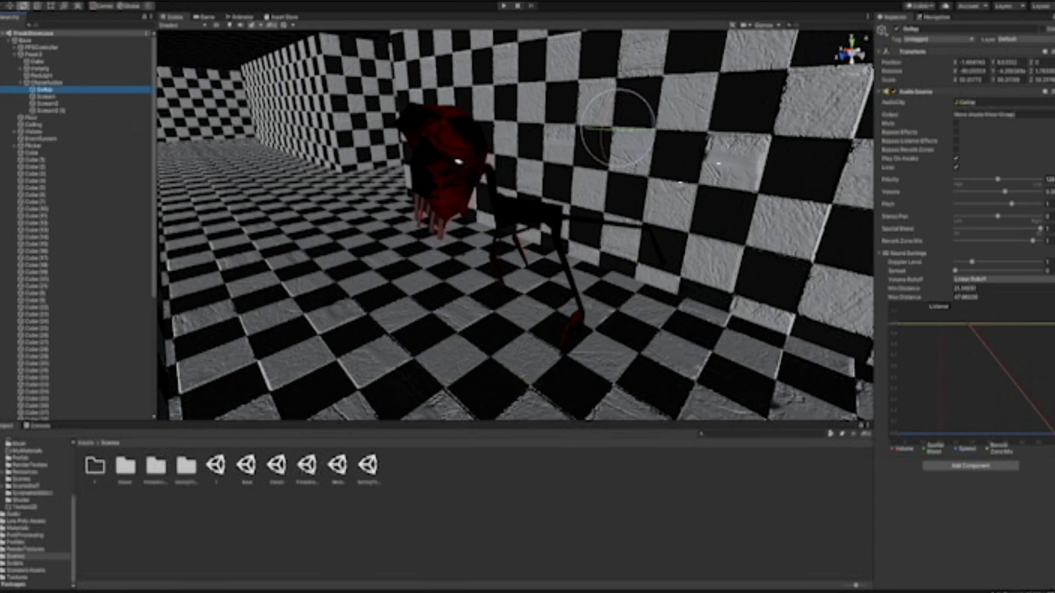
left_click(985, 103)
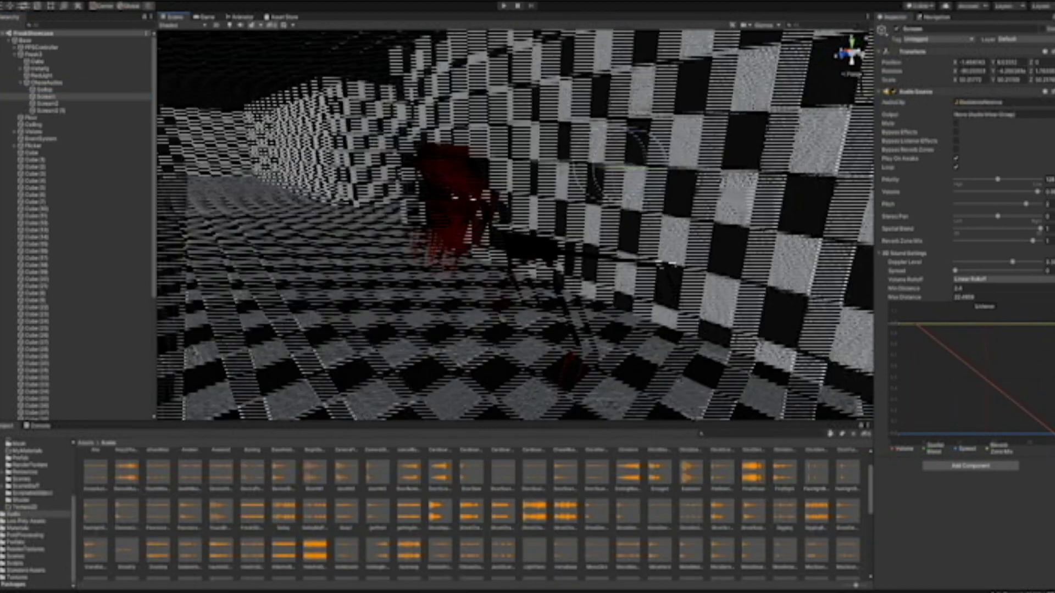
Examine the audio source settings of Scream, Scream2 and Scream2 (1) under ChaseAudios
right_click_drag(755, 226, 799, 215)
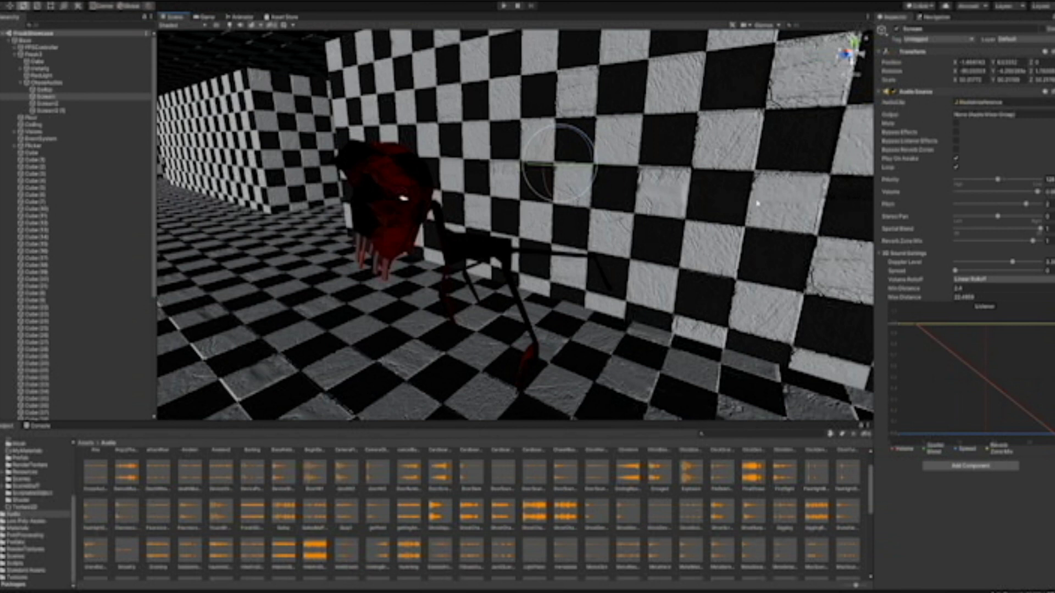
right_click_drag(681, 325, 699, 304)
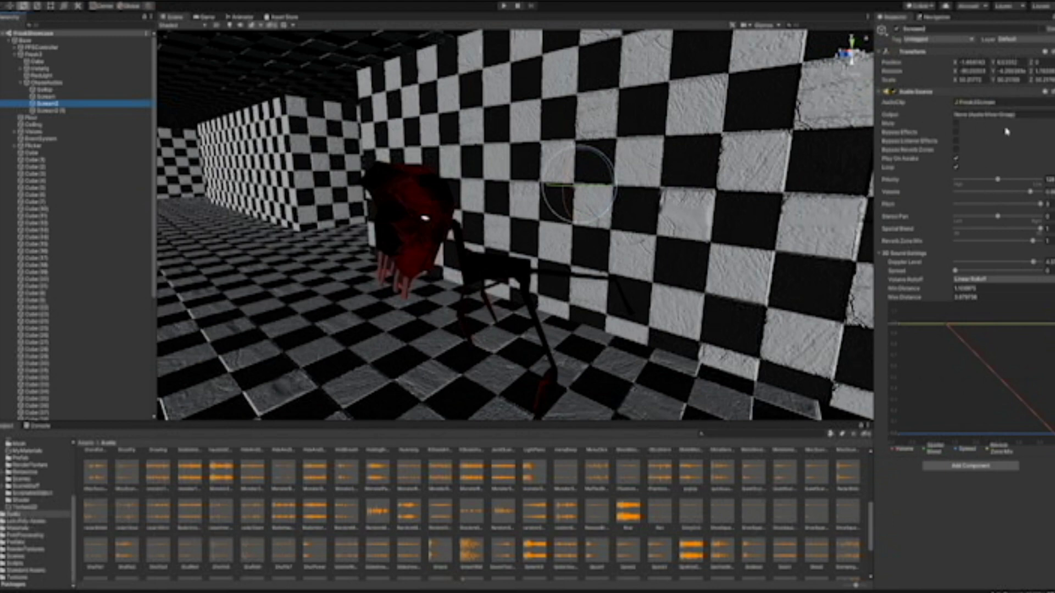
right_click_drag(713, 193, 689, 209)
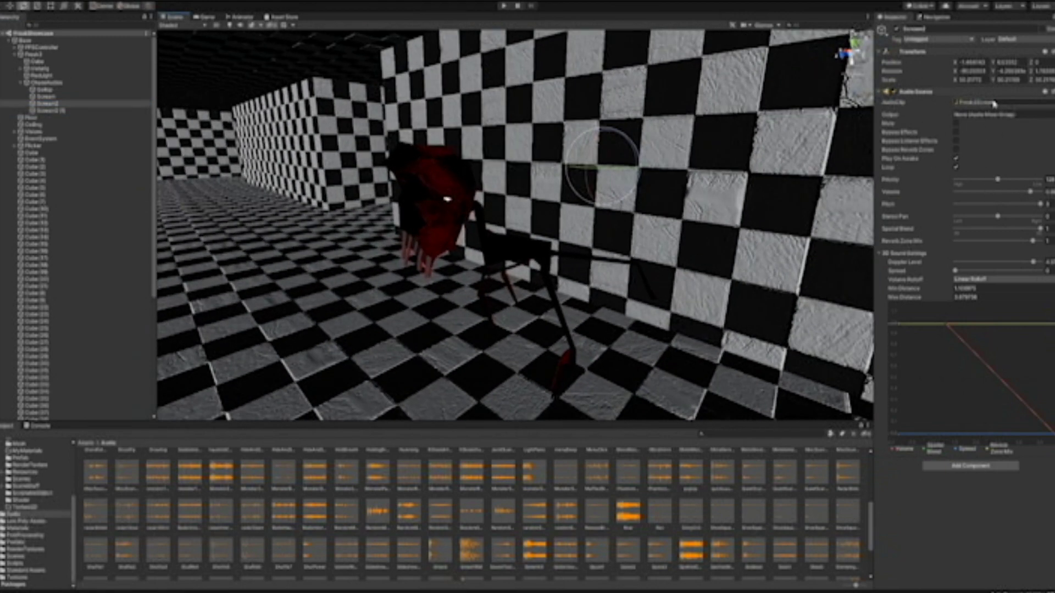
left_click(55, 111)
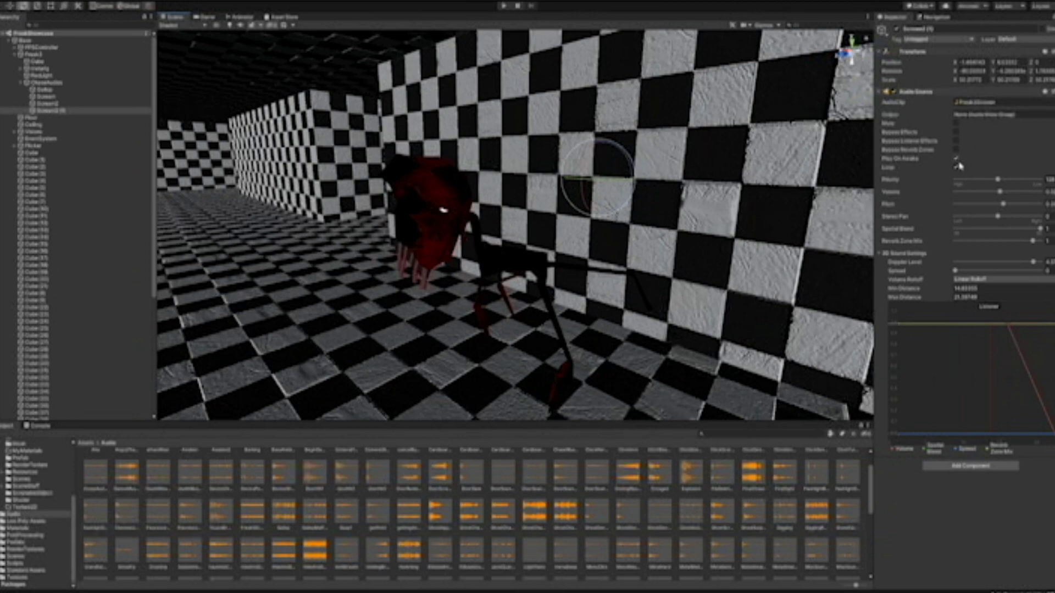
right_click_drag(661, 212, 662, 218)
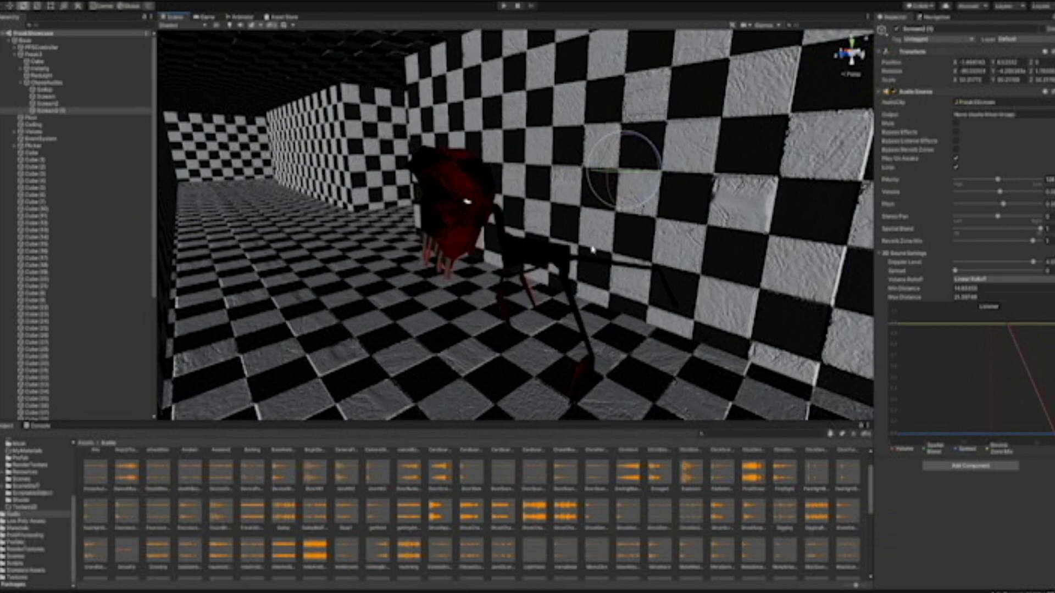
right_click_drag(592, 250, 584, 247)
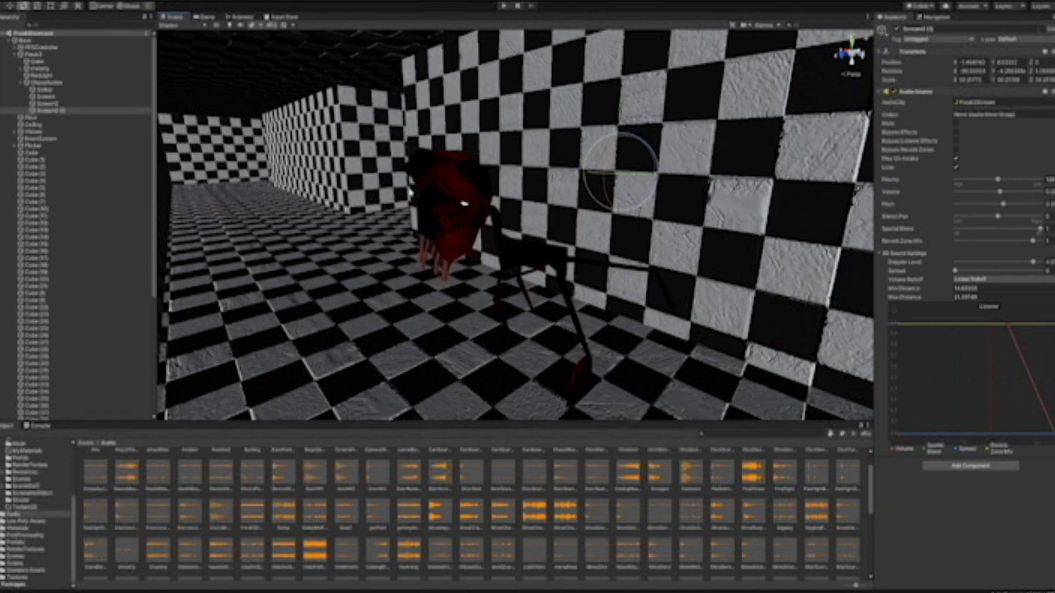
Select Freak3 and open the Animation window to show its clip's keyframes
left_click_drag(92, 117, 75, 68)
left_click(62, 55)
left_click(161, 2)
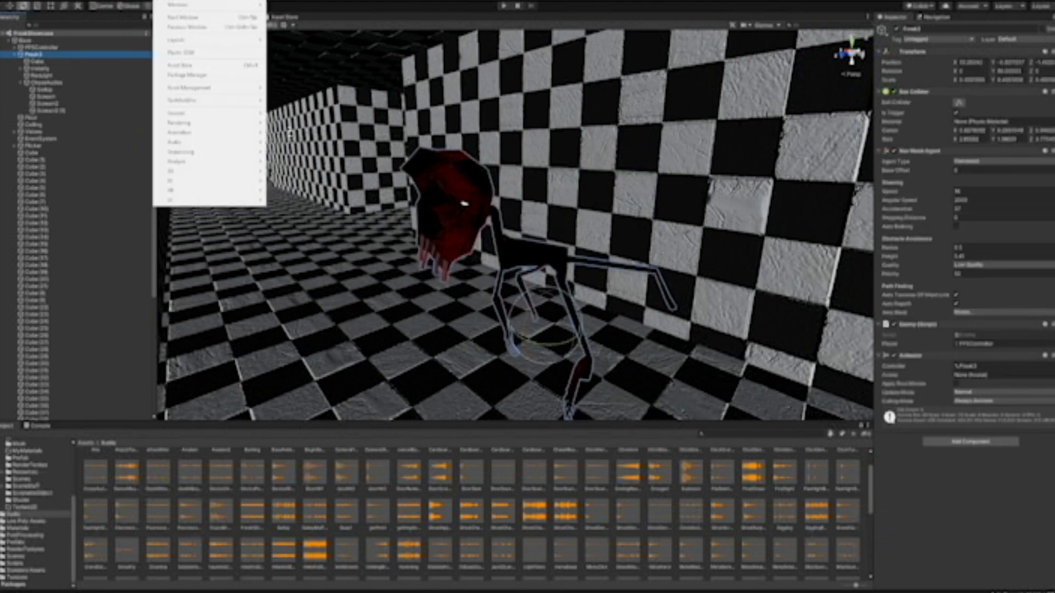
left_click(281, 133)
scroll(407, 218, "up", 2)
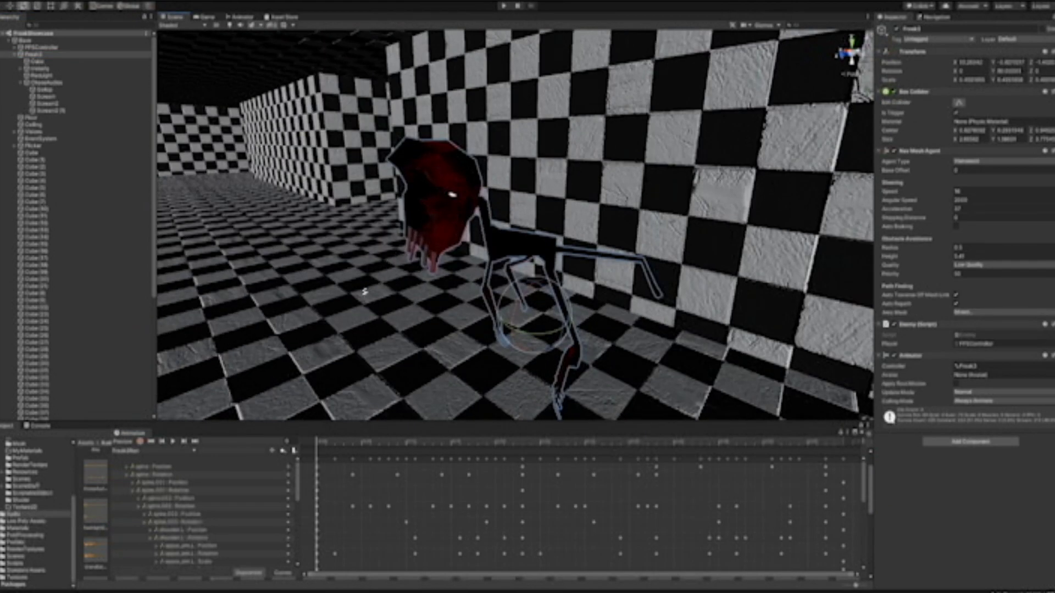
right_click_drag(398, 346, 384, 356)
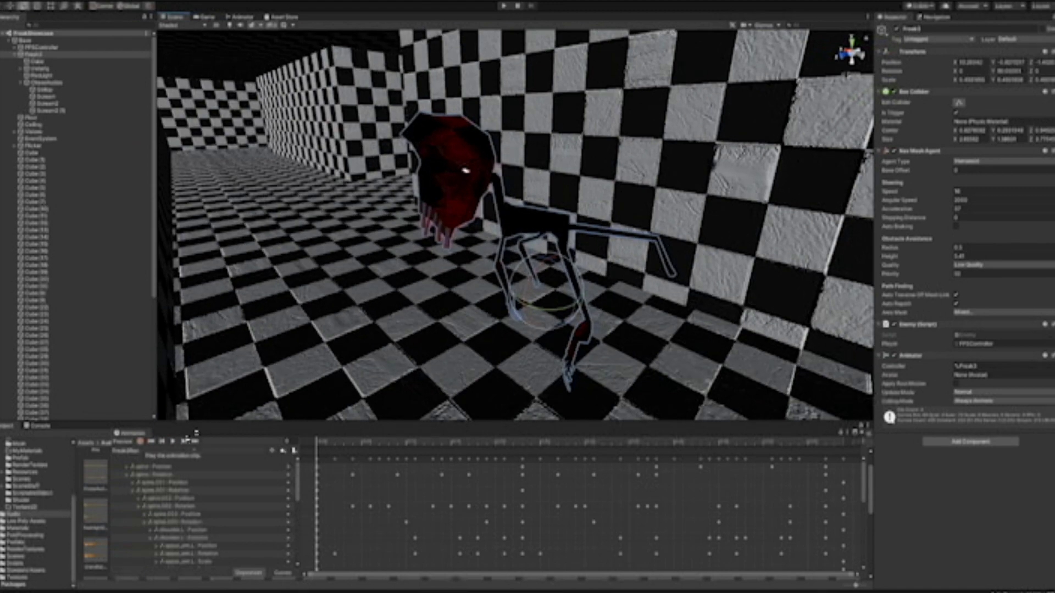
right_click_drag(346, 333, 352, 334)
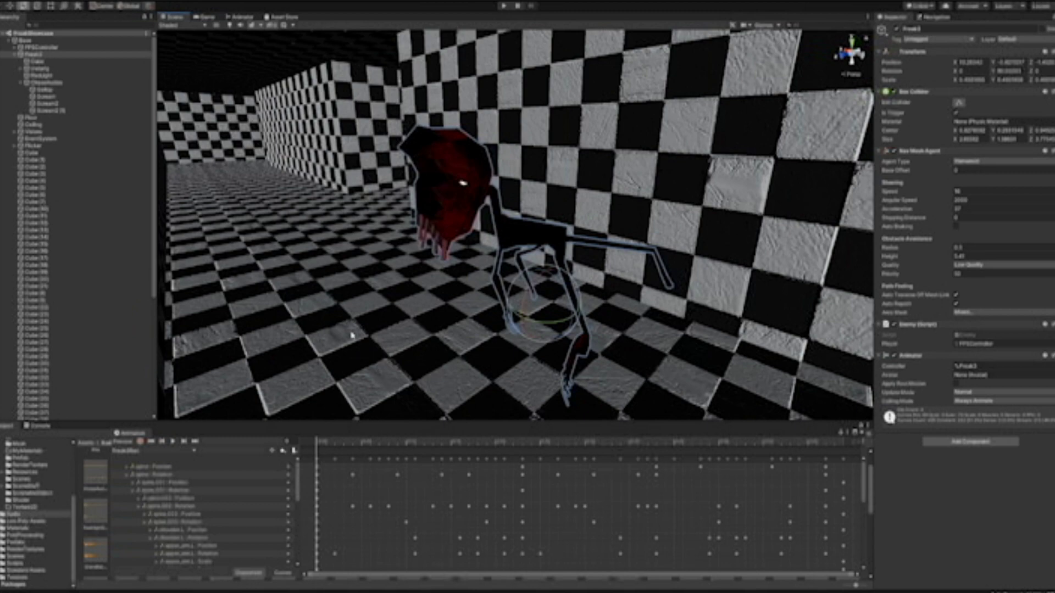
right_click_drag(450, 306, 421, 278)
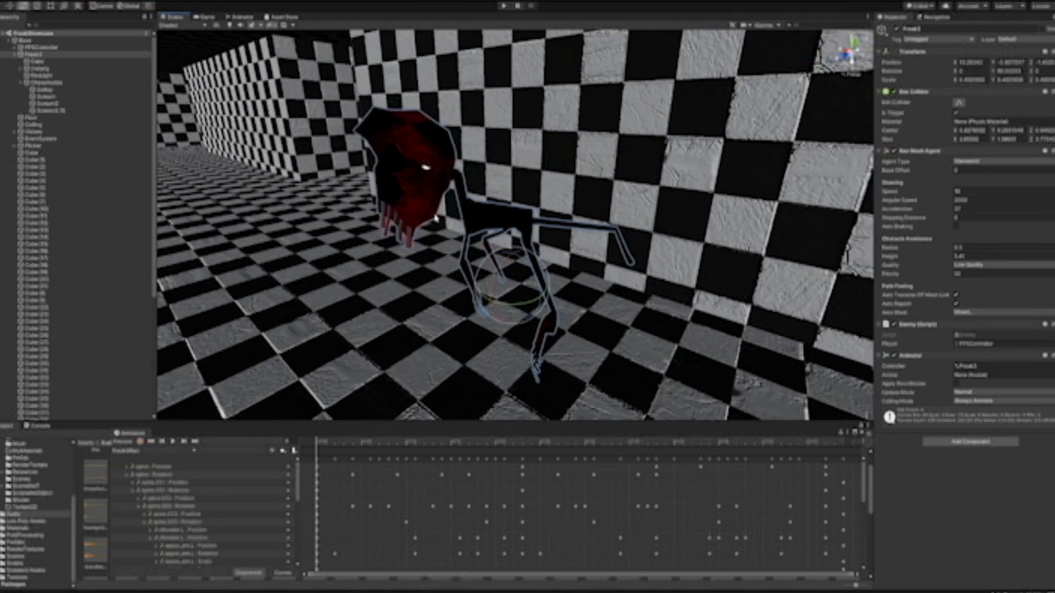
right_click_drag(277, 183, 261, 170)
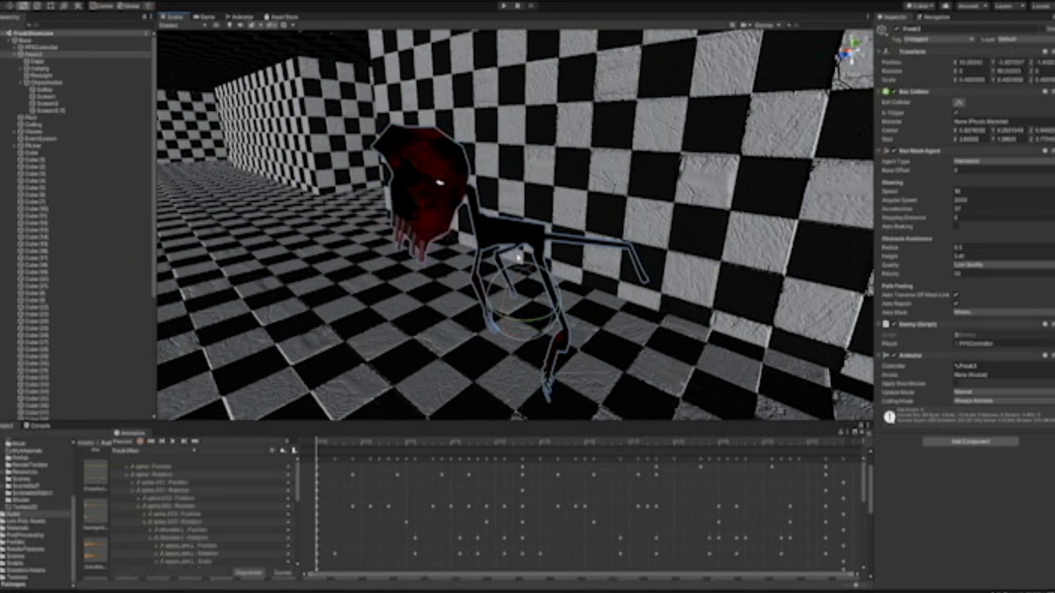
right_click_drag(479, 236, 435, 214)
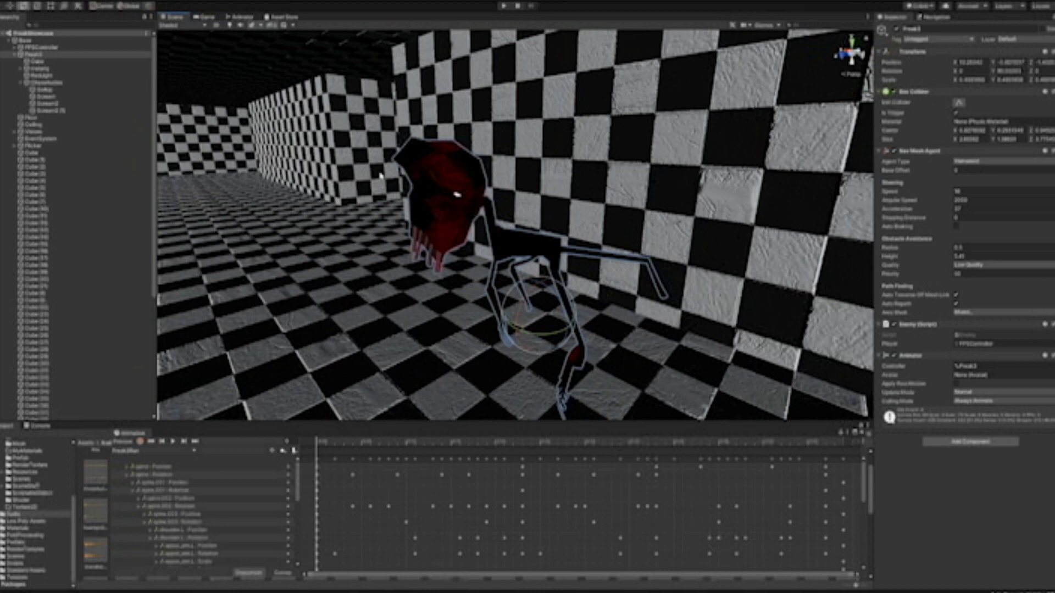
Deactivate the monster's Cube mesh object, reactivate it, and reselect Freak3
left_click(40, 61)
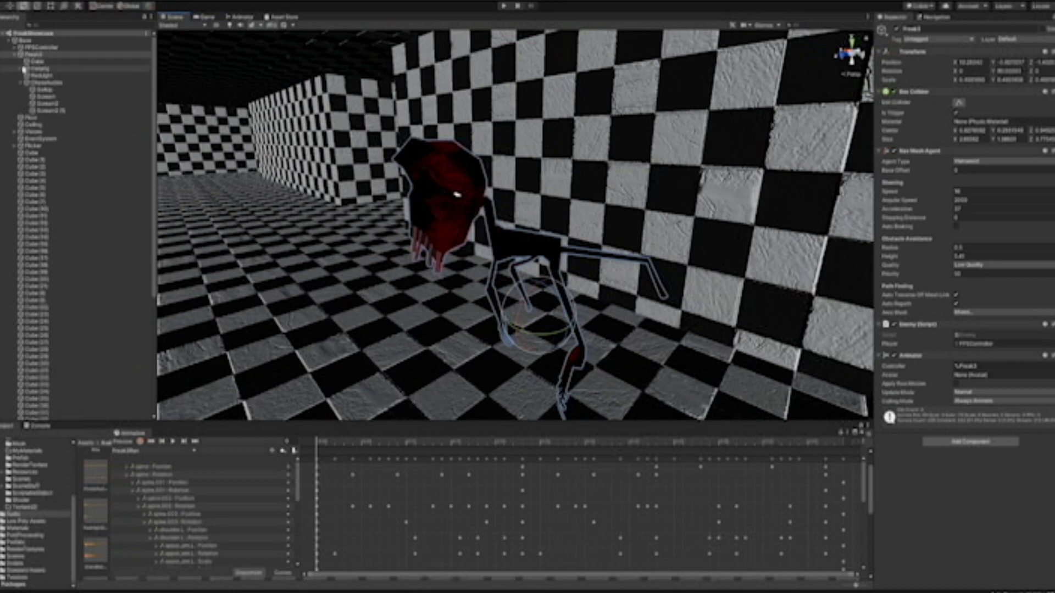
left_click(891, 28)
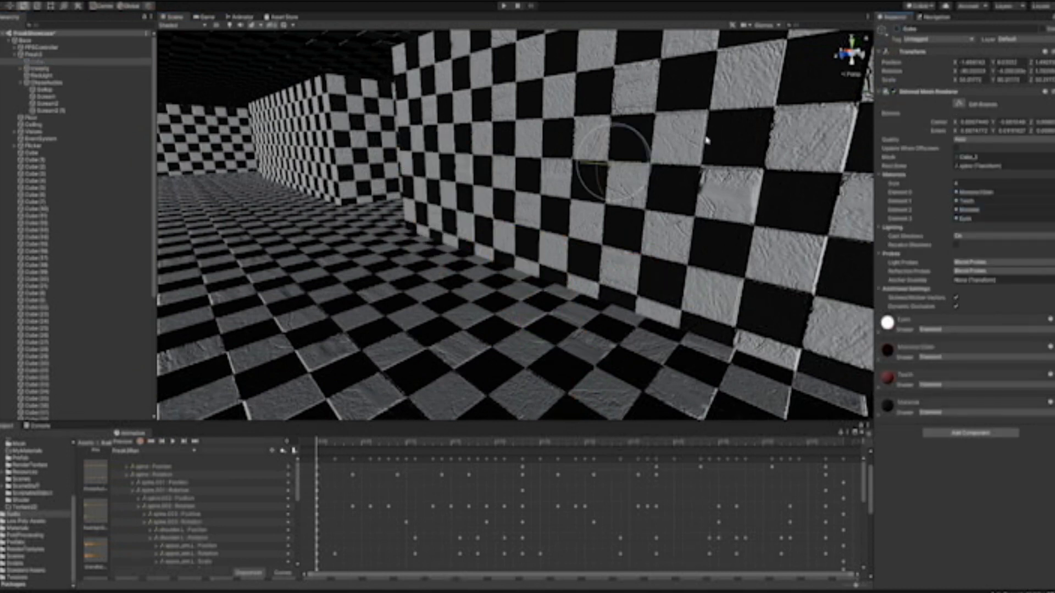
left_click(896, 30)
right_click_drag(608, 205, 581, 196)
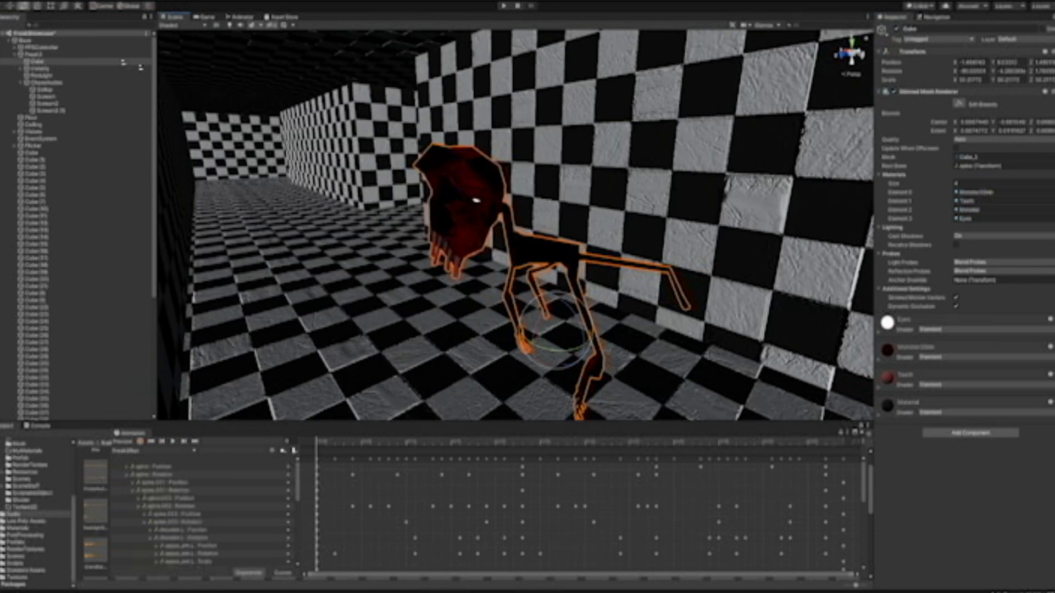
left_click(36, 55)
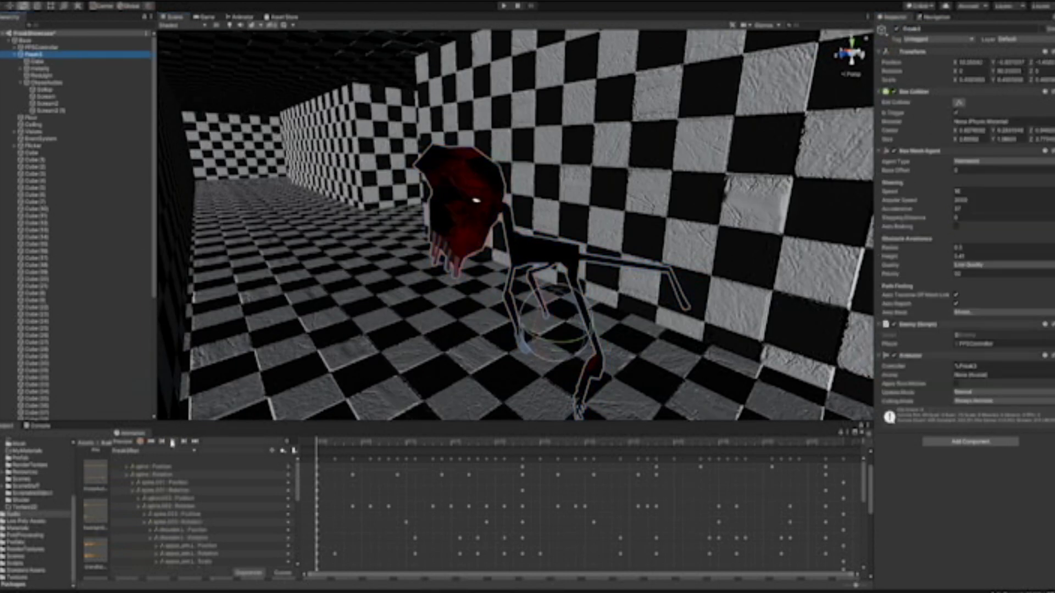
Preview Freak3's current animation clip in the scene, and play the second clip in its clip list
left_click(172, 442)
right_click_drag(357, 309, 392, 339)
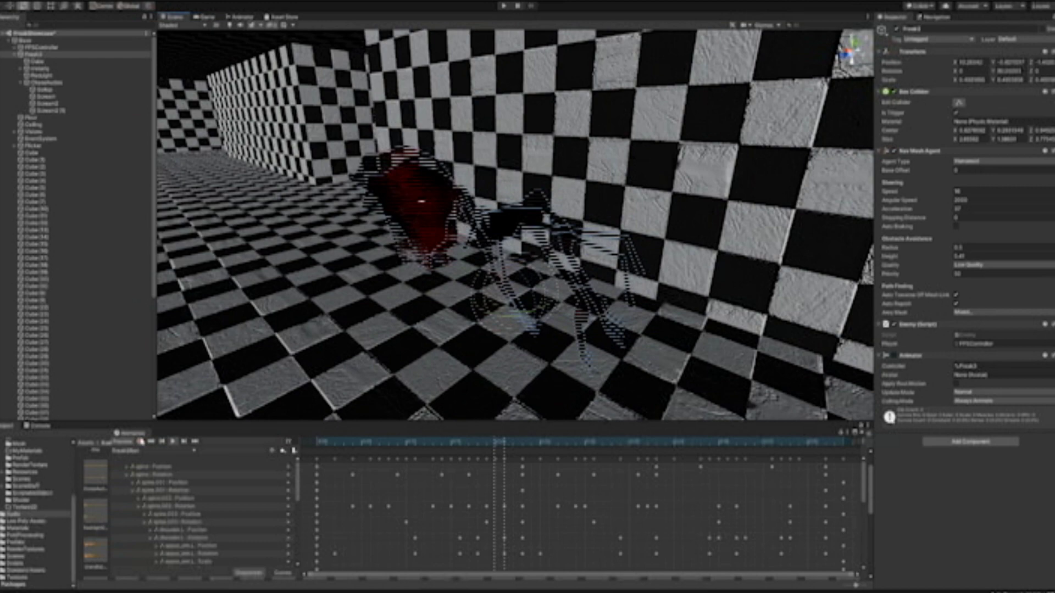
left_click(144, 452)
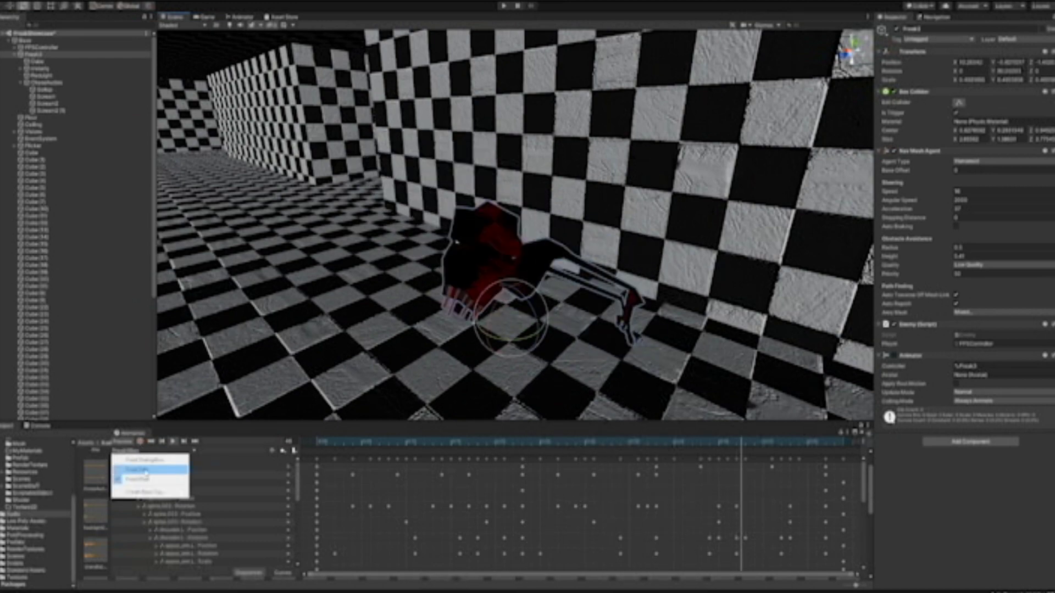
left_click(144, 471)
left_click(174, 442)
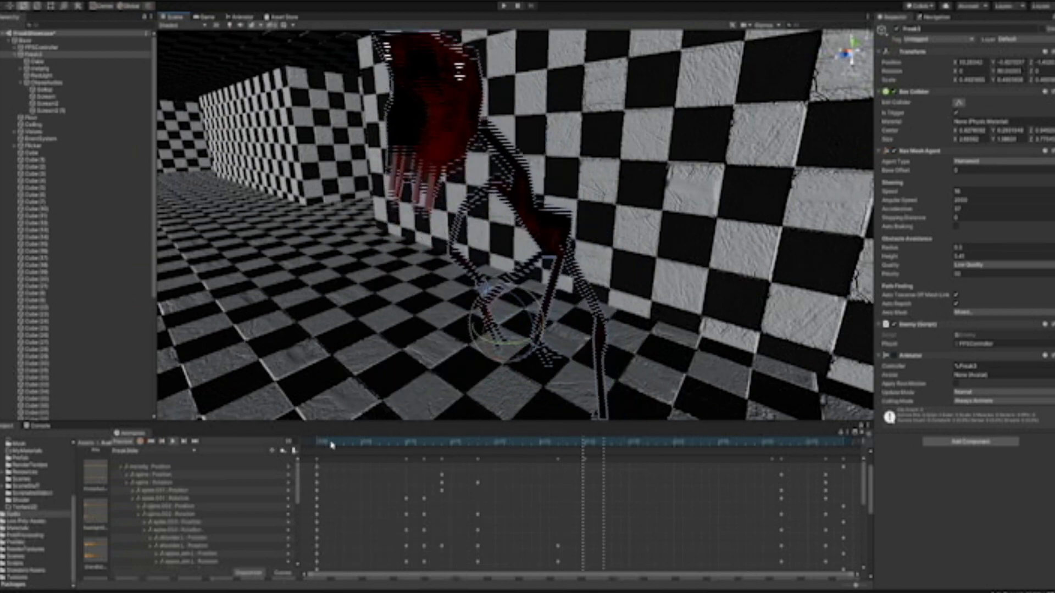
right_click_drag(315, 383, 320, 385)
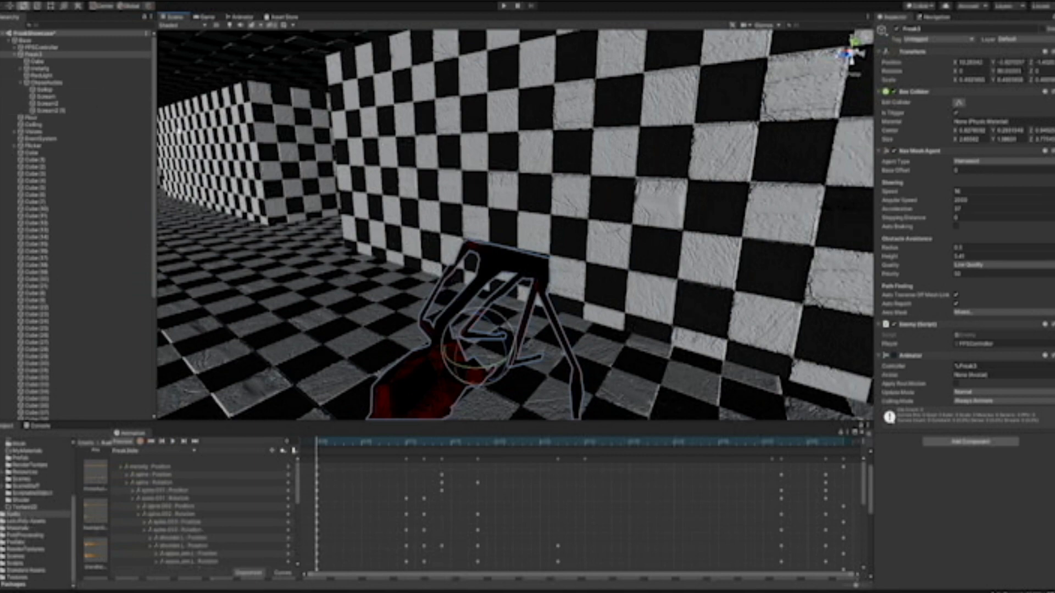
Switch the Animation window to Freak3's gallop clip and preview it in the scene
left_click(161, 452)
left_click(156, 461)
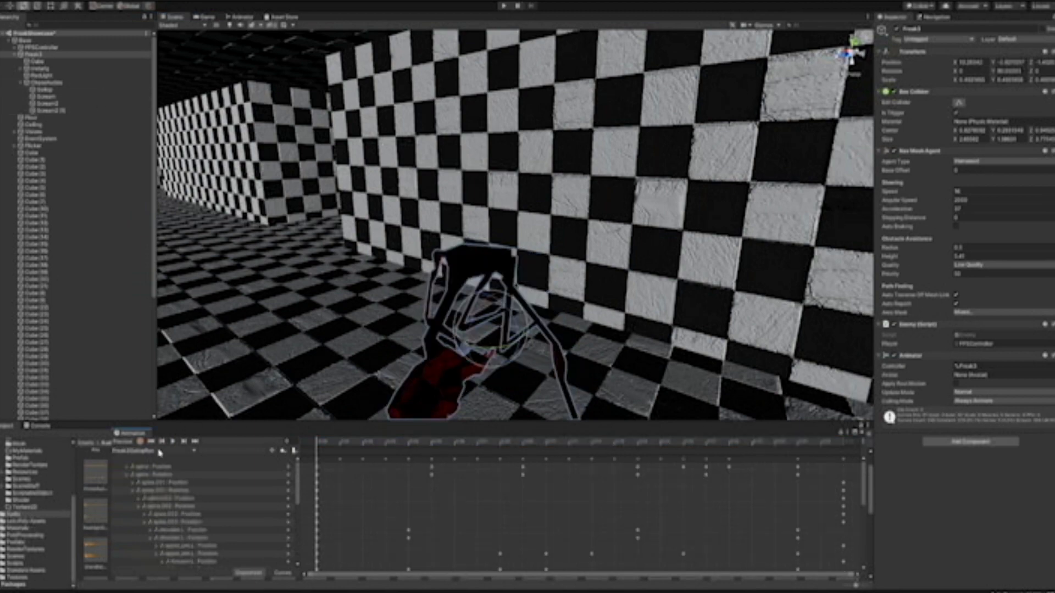
left_click(174, 442)
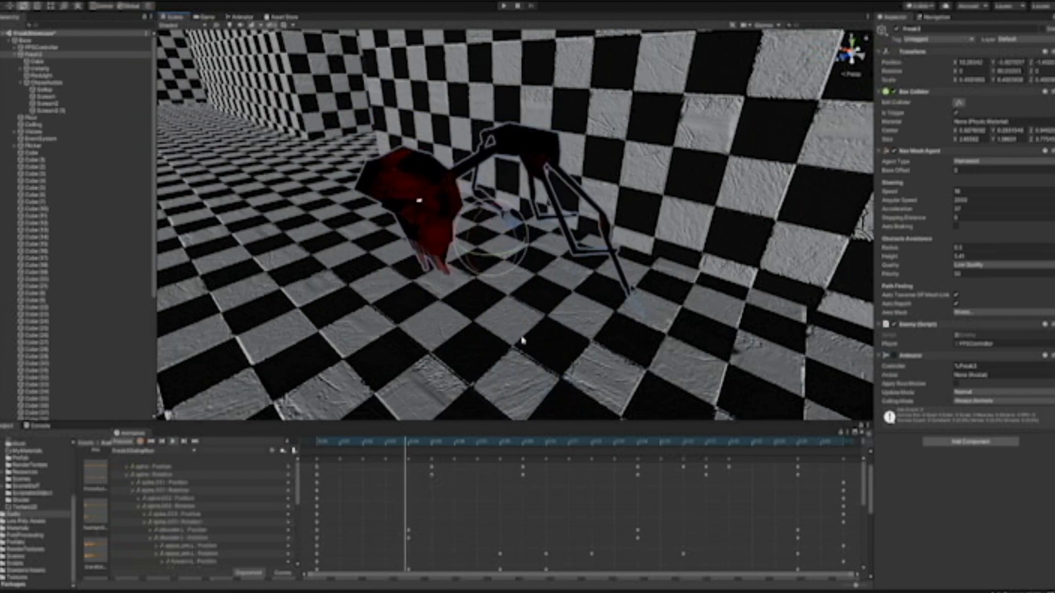
right_click_drag(521, 339, 537, 302)
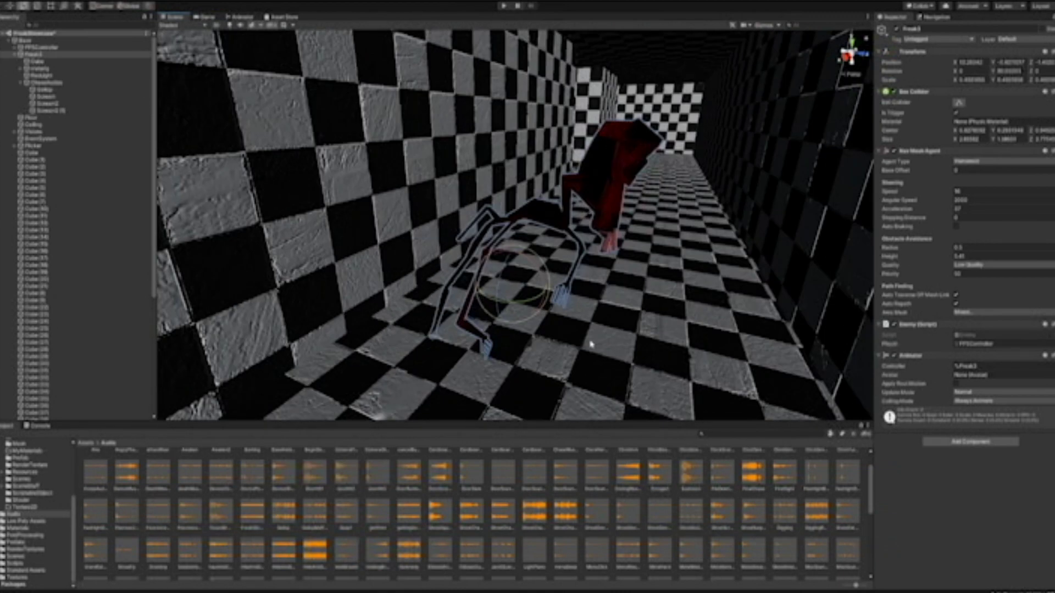
Examine the Freak3 monster's posed mesh in the checkered corridor from several angles
middle_click_drag(591, 345, 572, 344)
right_click_drag(573, 346, 579, 347)
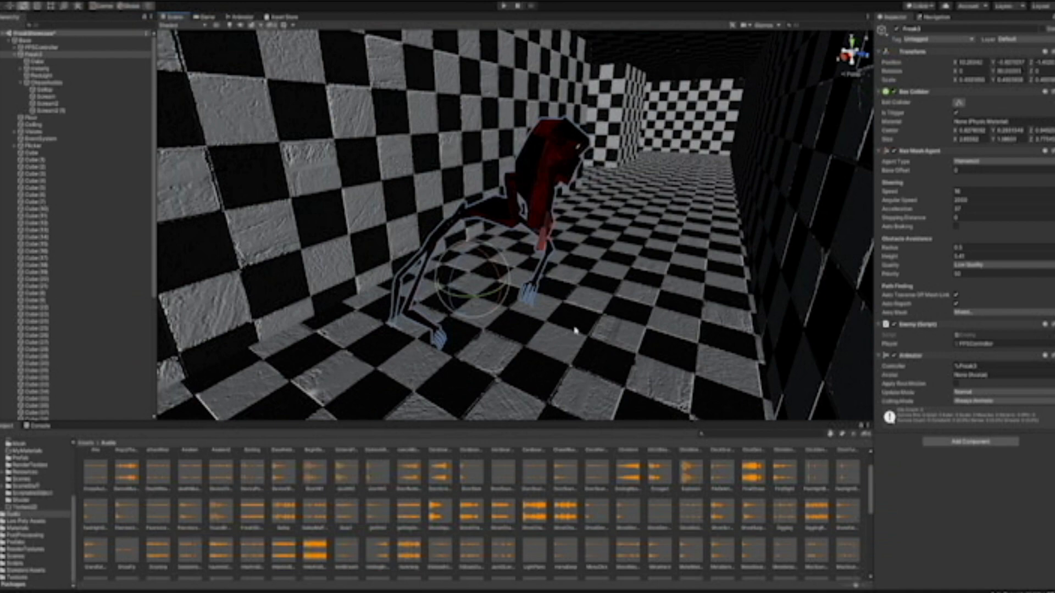
mouse_move(575, 330)
right_mouse_down()
mouse_move(554, 343)
mouse_move(577, 288)
mouse_move(569, 338)
right_mouse_up()
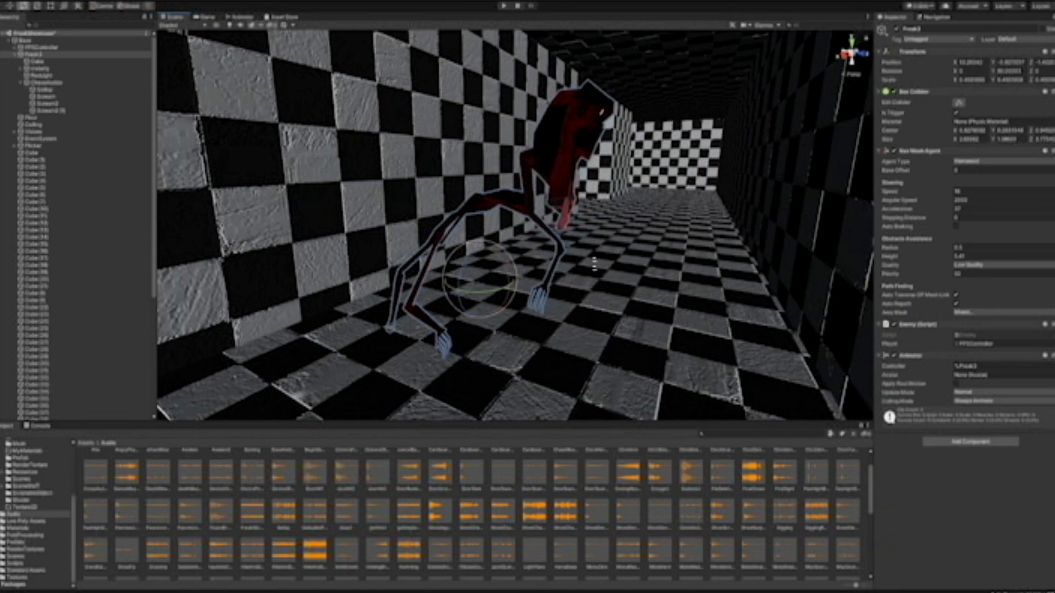
right_click_drag(594, 264, 565, 302)
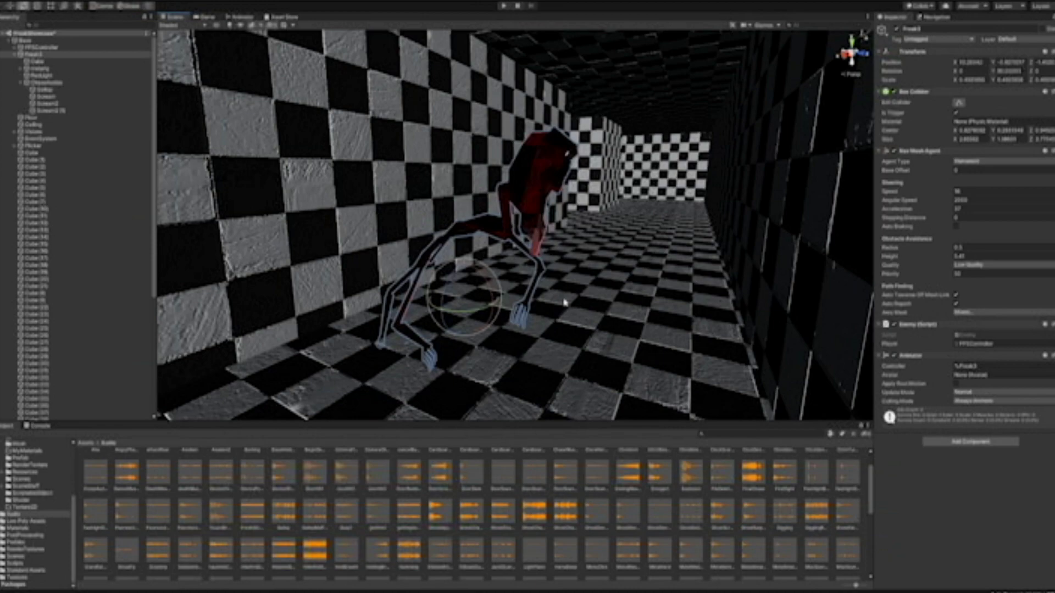
right_click_drag(536, 177, 545, 281)
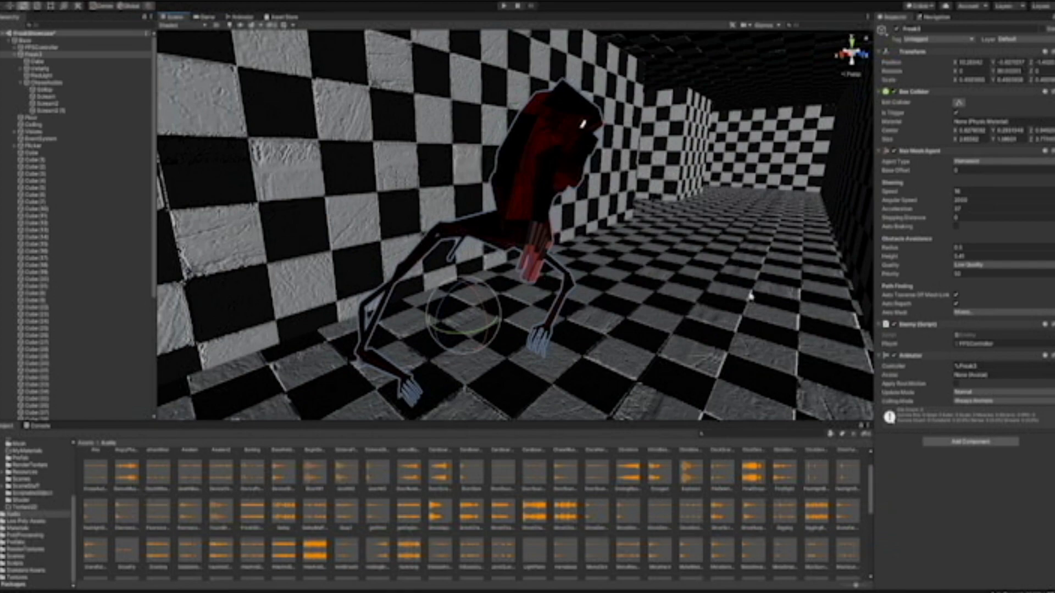
mouse_move(749, 297)
right_mouse_down()
mouse_move(749, 266)
mouse_move(854, 249)
right_mouse_up()
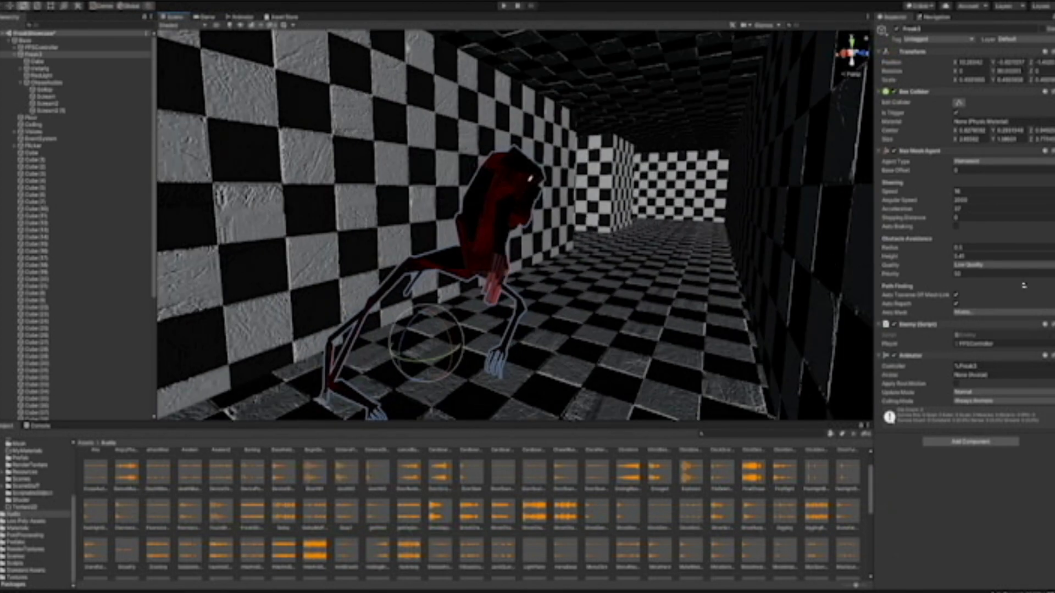
right_click_drag(762, 243, 660, 282)
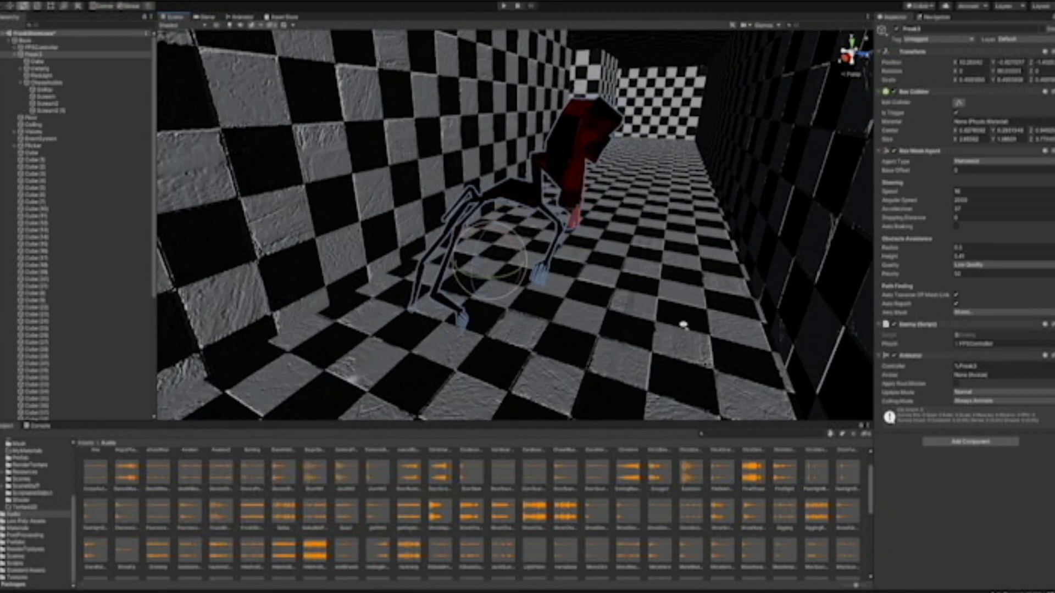
right_click_drag(683, 325, 686, 323)
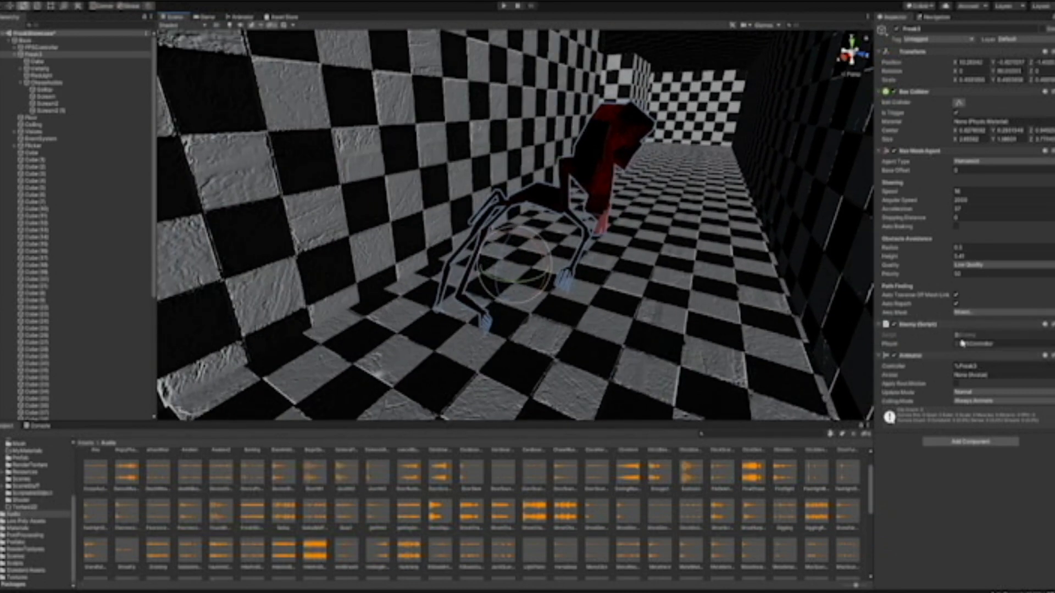
right_click_drag(571, 313, 638, 341)
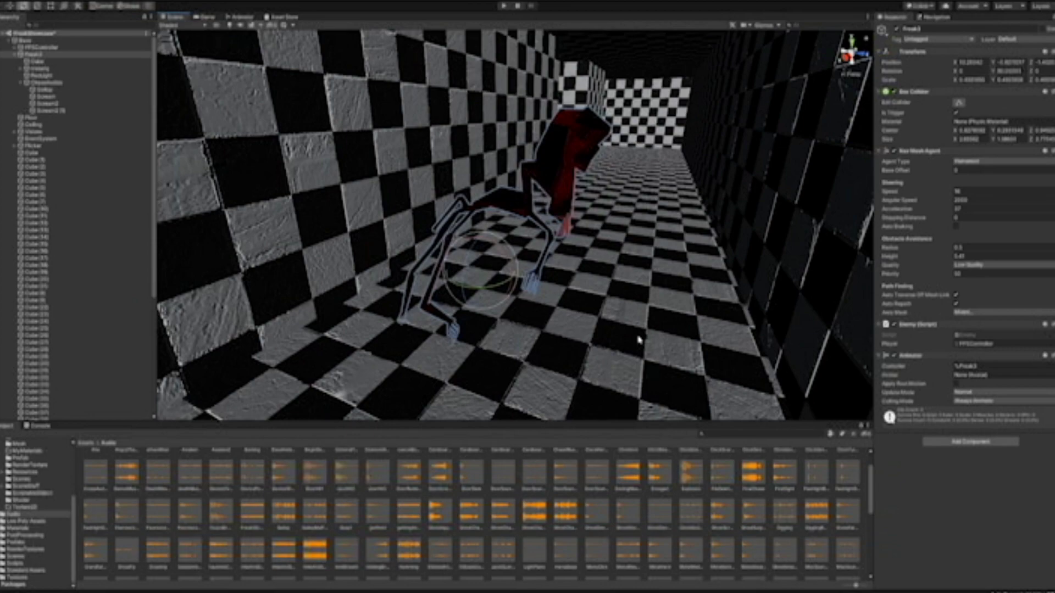
right_click_drag(806, 350, 518, 20)
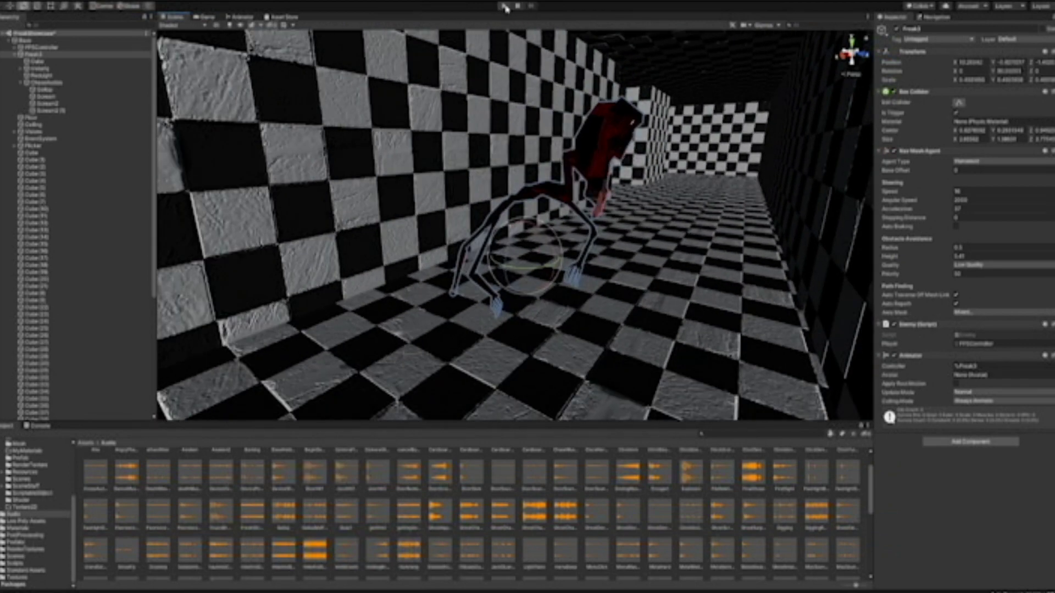
Select the Base object, run the game and walk through the dark checkered corridors to test the Freak3 chase
left_click(9, 40)
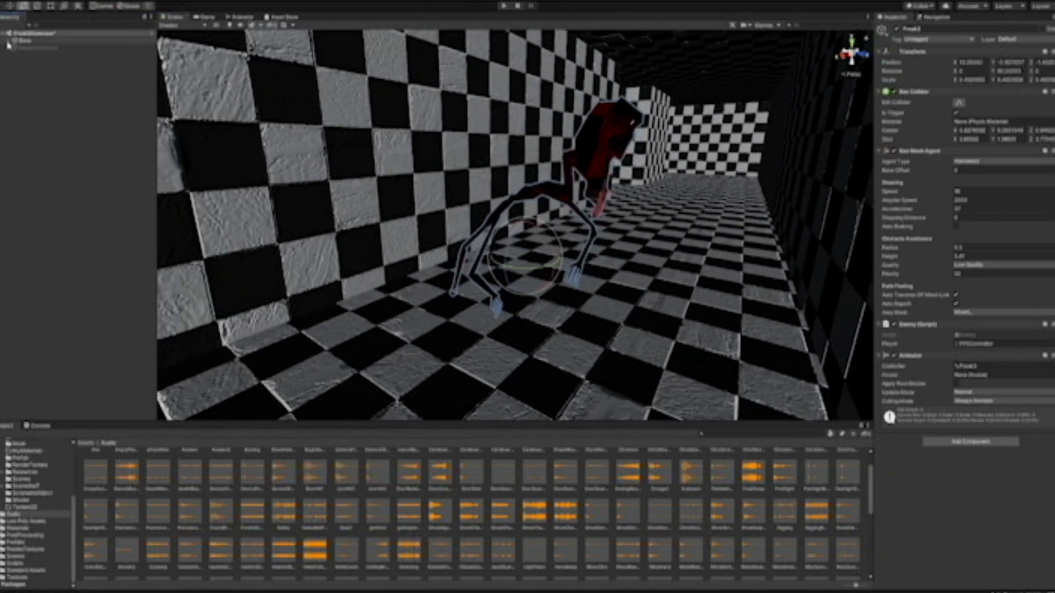
left_click(26, 41)
left_click(9, 41)
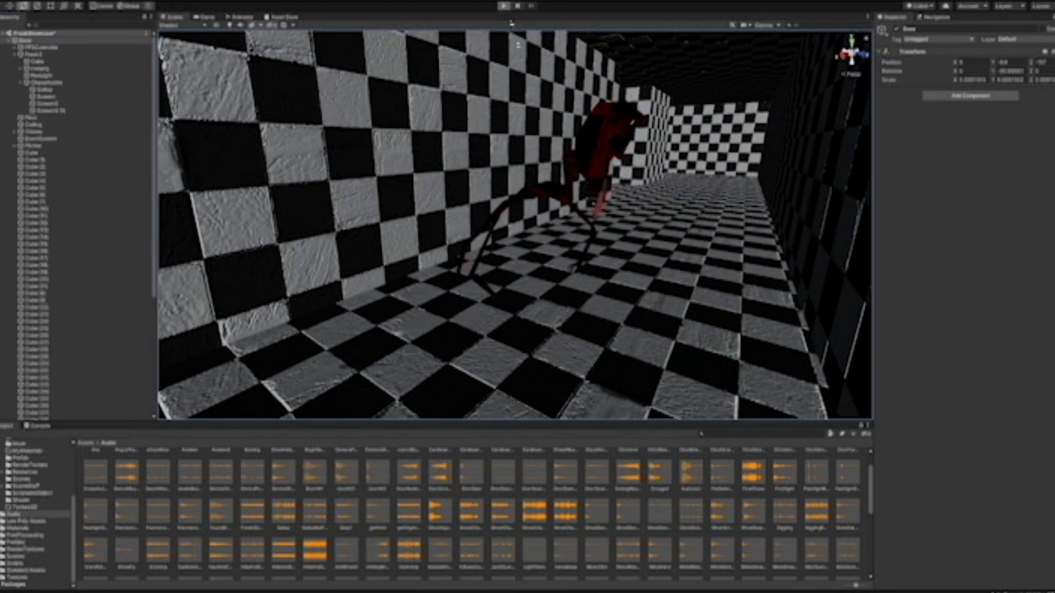
left_click(504, 5)
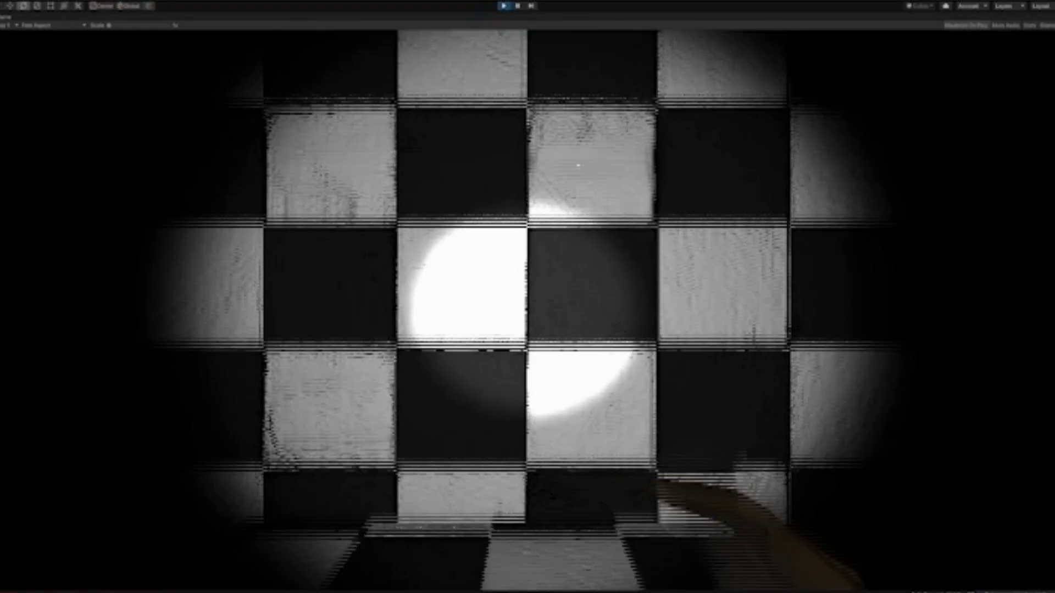
key("w")
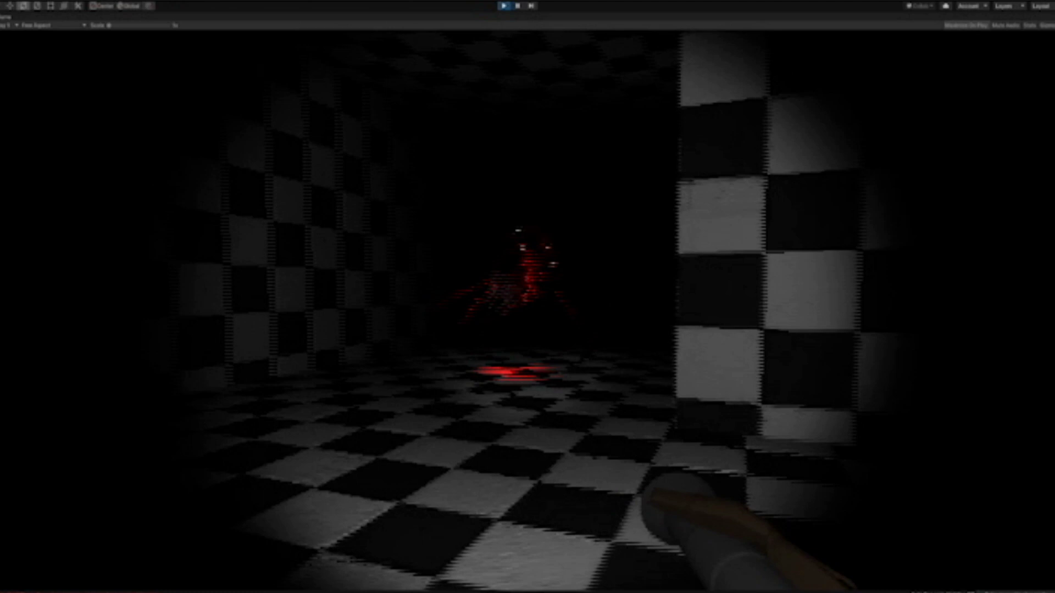
key("w")
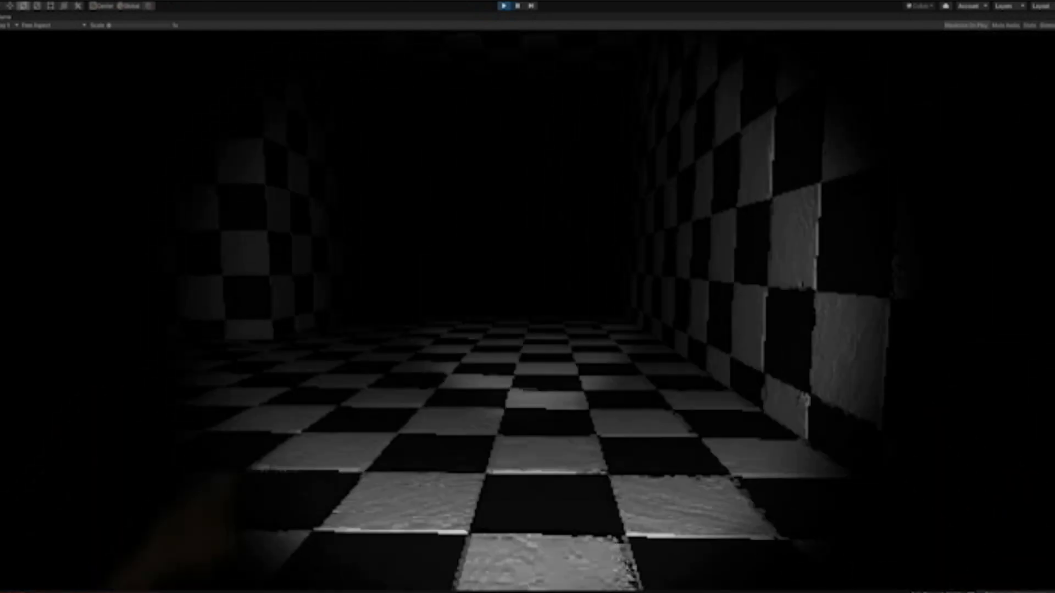
key("w")
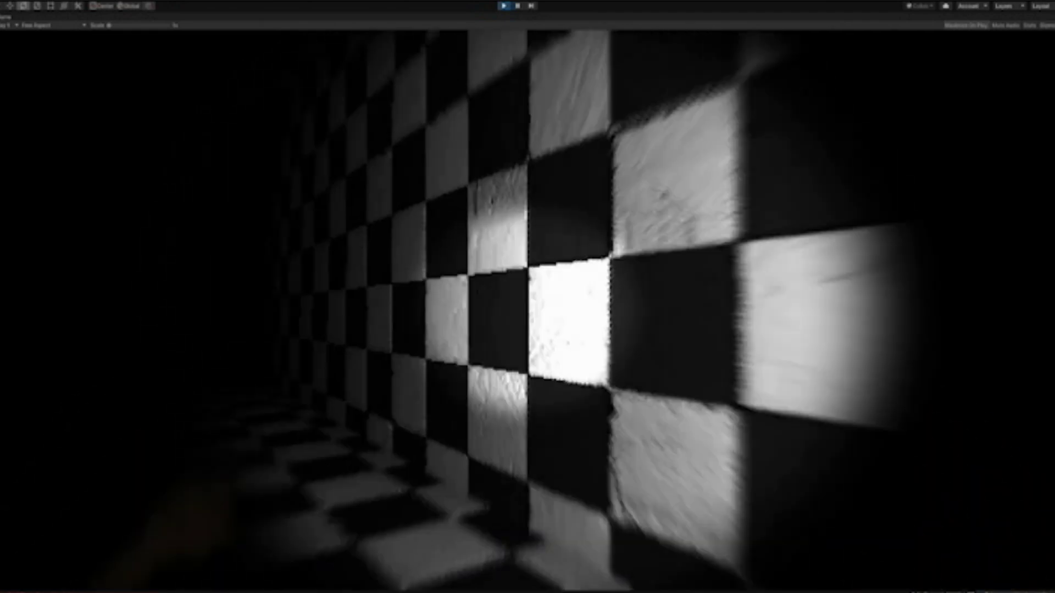